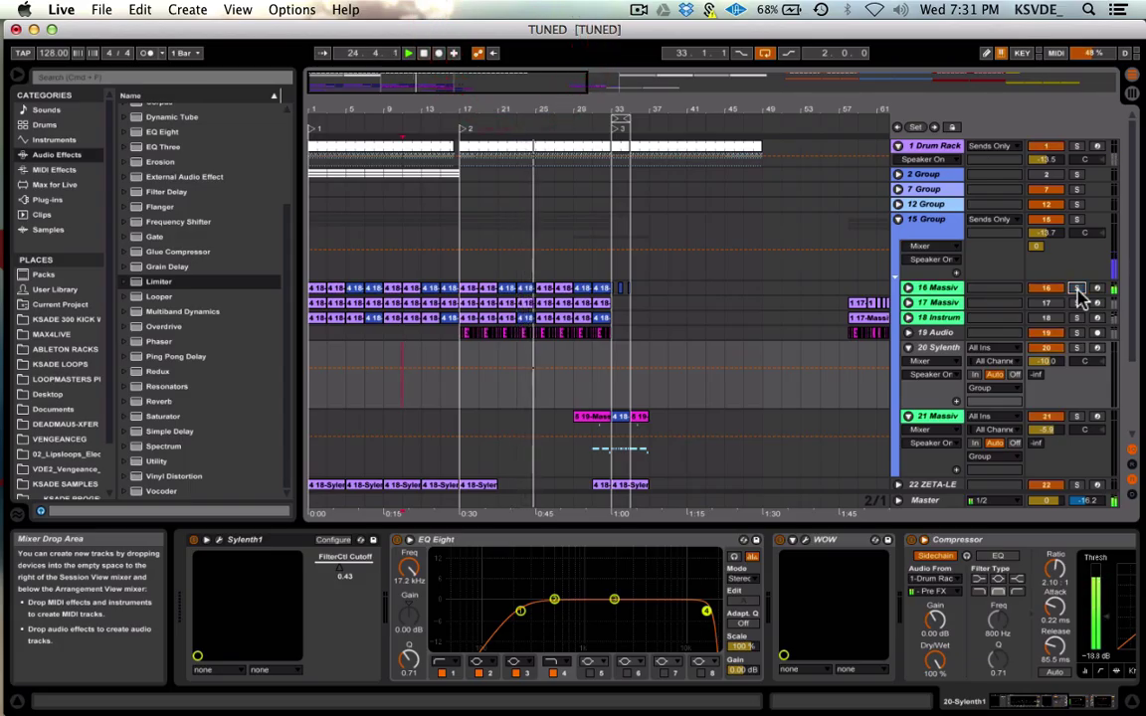
View the device chains of 15 Group and track 16 Massiv.
{"action": "left_click", "coordinate": [1078, 290]}
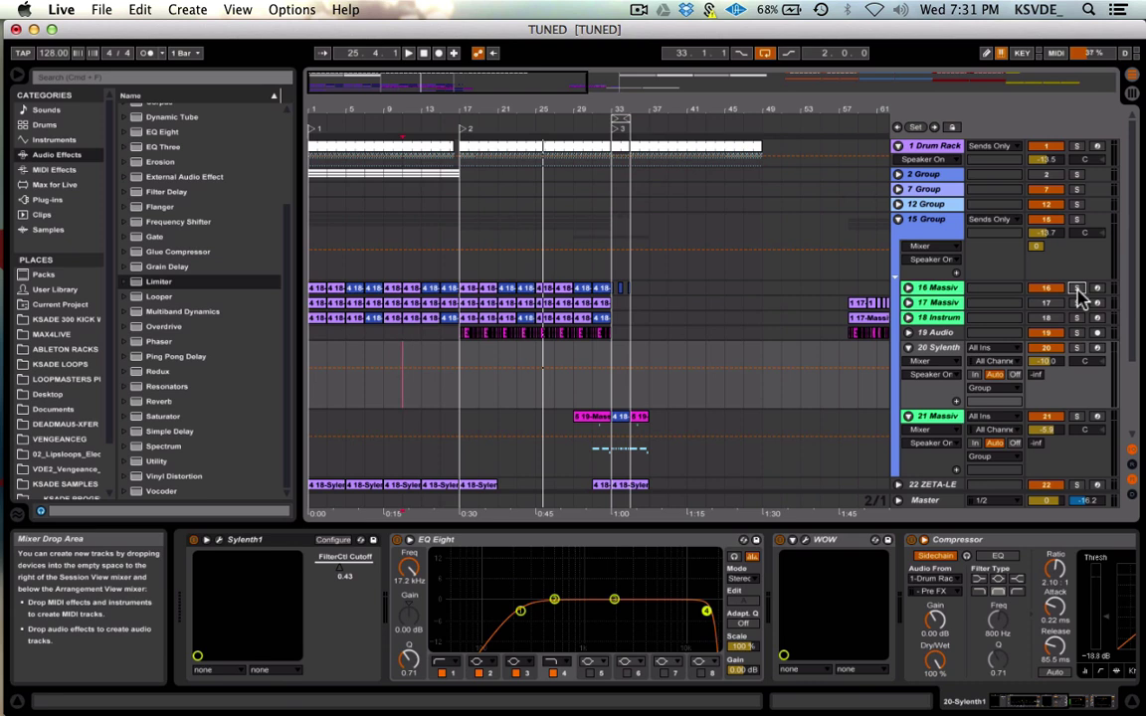
{"action": "left_click", "coordinate": [490, 293]}
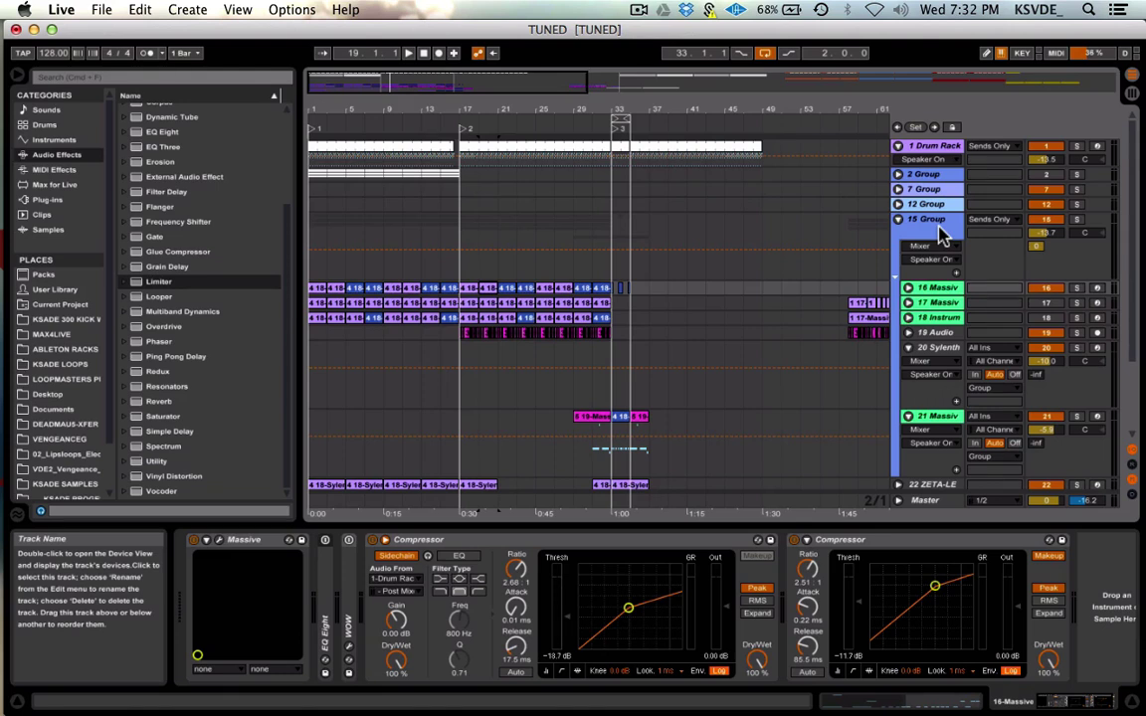
{"action": "left_click", "coordinate": [941, 231]}
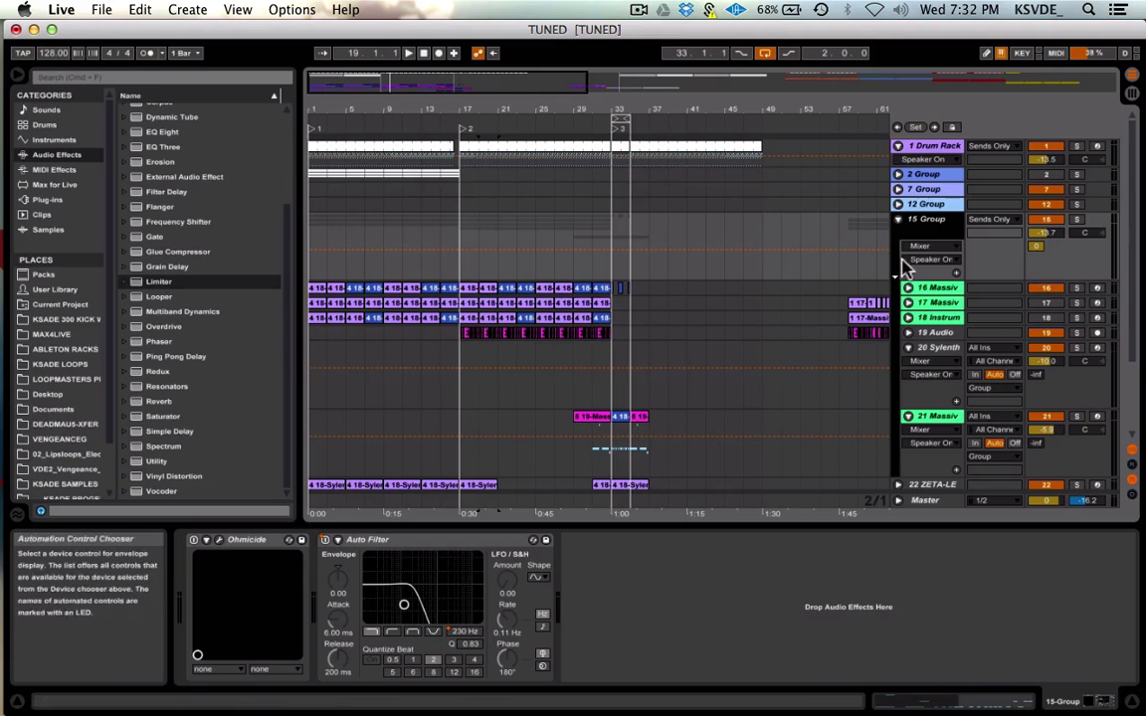
{"action": "left_click", "coordinate": [925, 288]}
{"action": "left_click", "coordinate": [572, 306]}
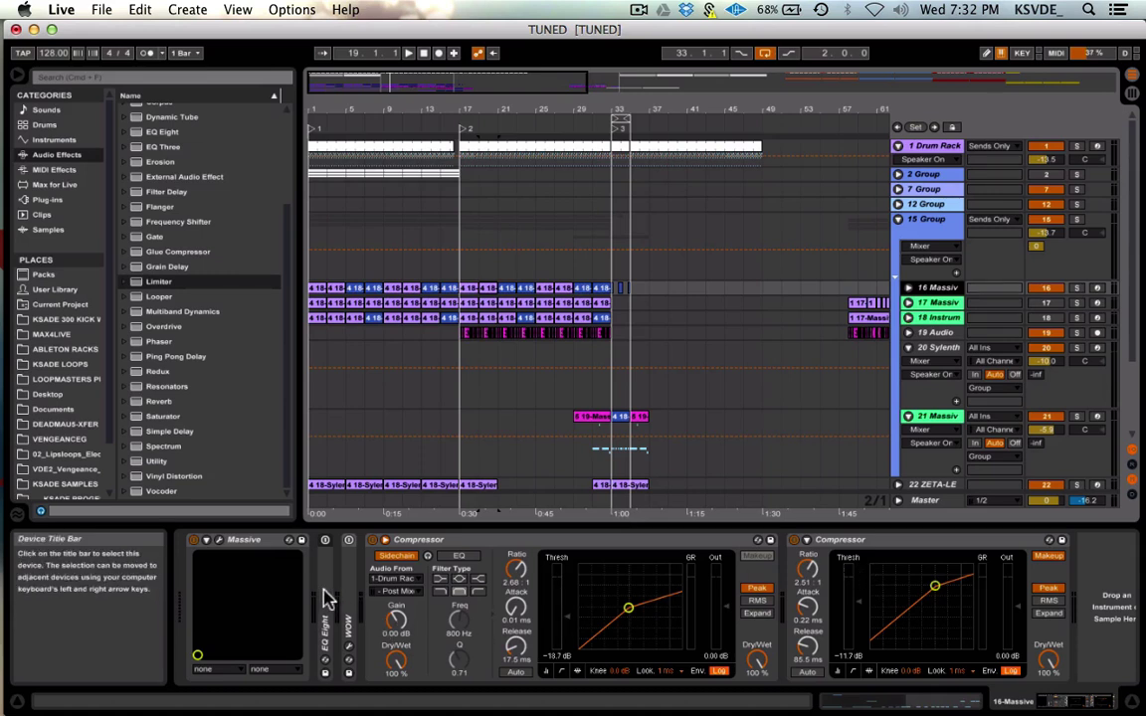
Loop the track 16 Massiv clip that starts at bar 17 and play it soloed.
{"action": "left_click", "coordinate": [502, 289]}
{"action": "left_click", "coordinate": [471, 288]}
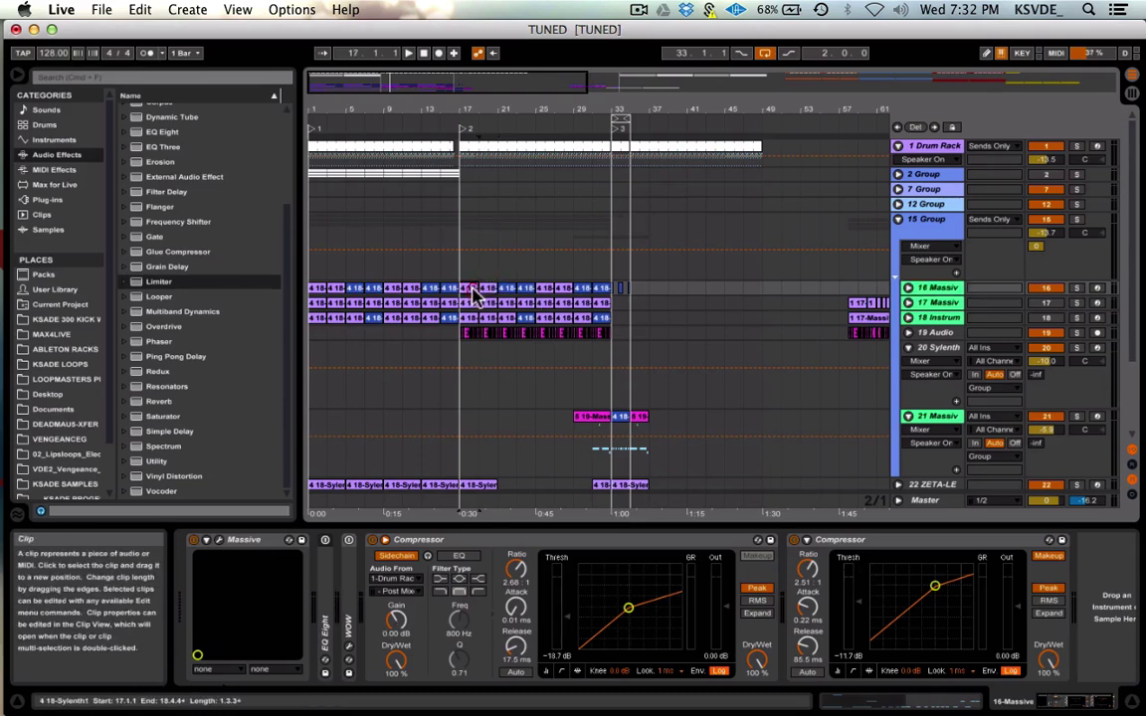
{"action": "key", "text": "super+l"}
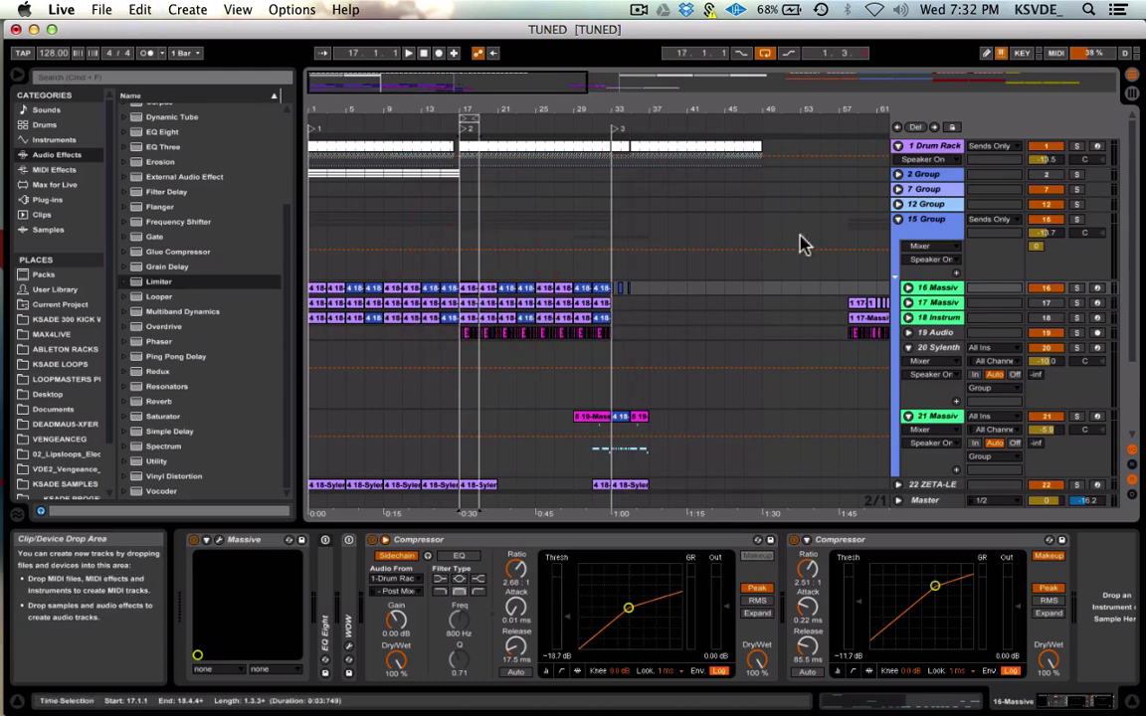
{"action": "left_click", "coordinate": [1077, 289]}
{"action": "key", "text": "space"}
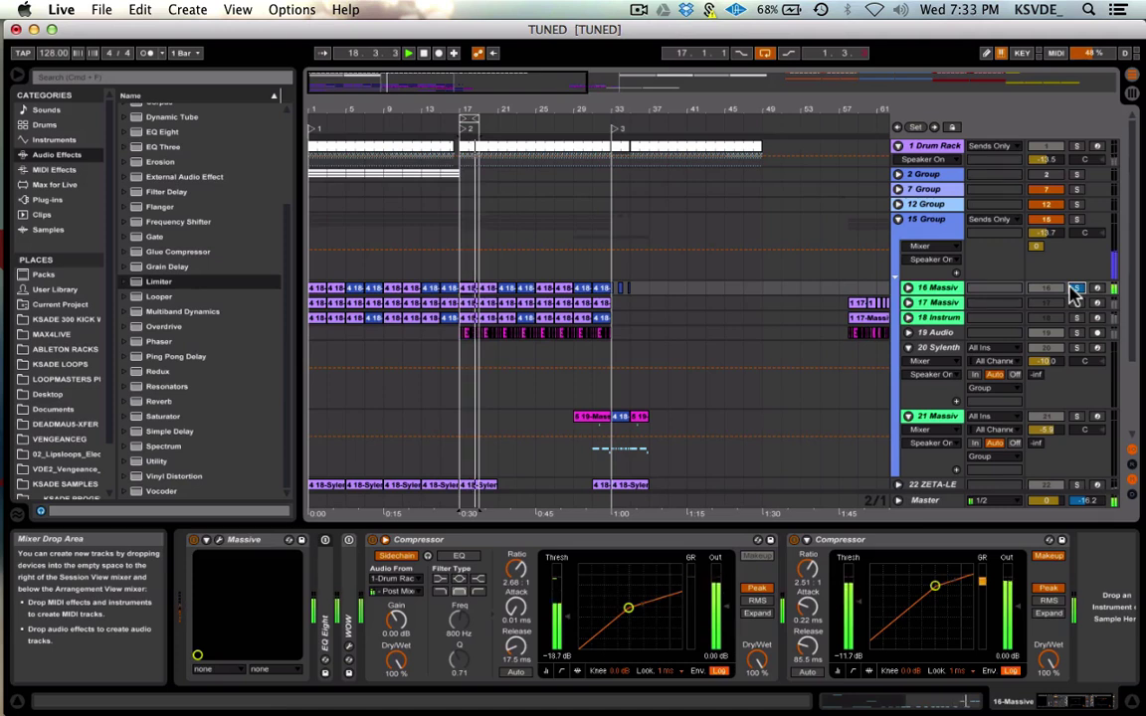
Play the soloed track 16 clip that starts at 22.4.4 and examine its MIDI notes.
{"action": "left_click", "coordinate": [525, 289]}
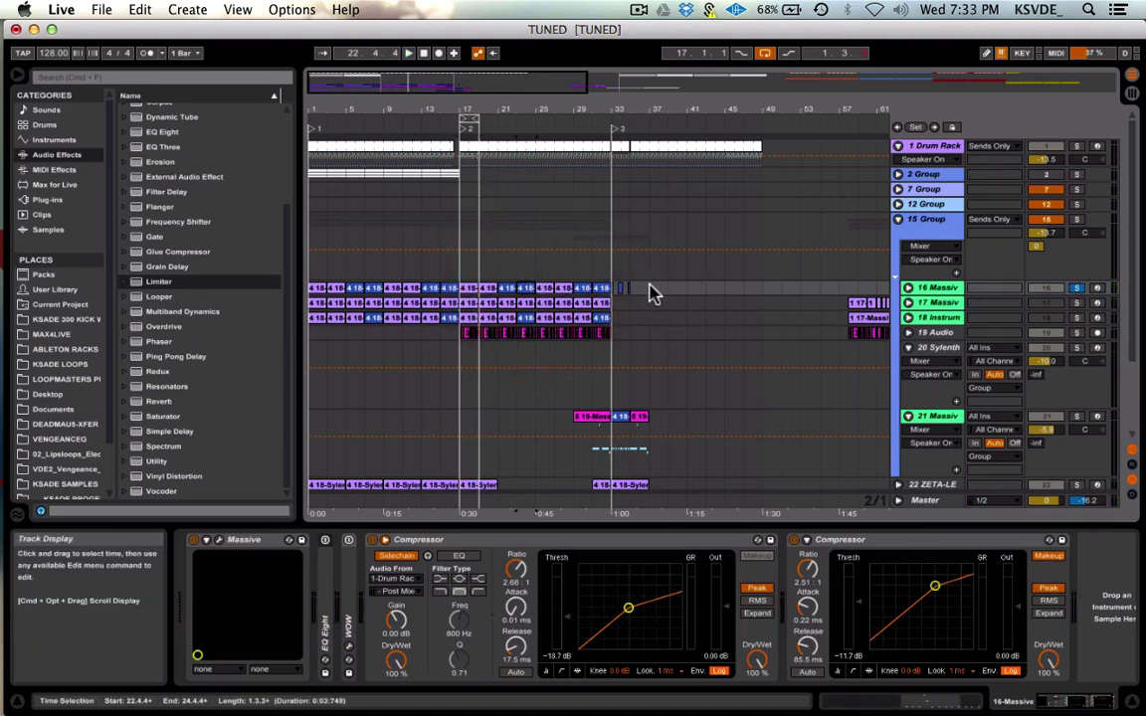
{"action": "key", "text": "space"}
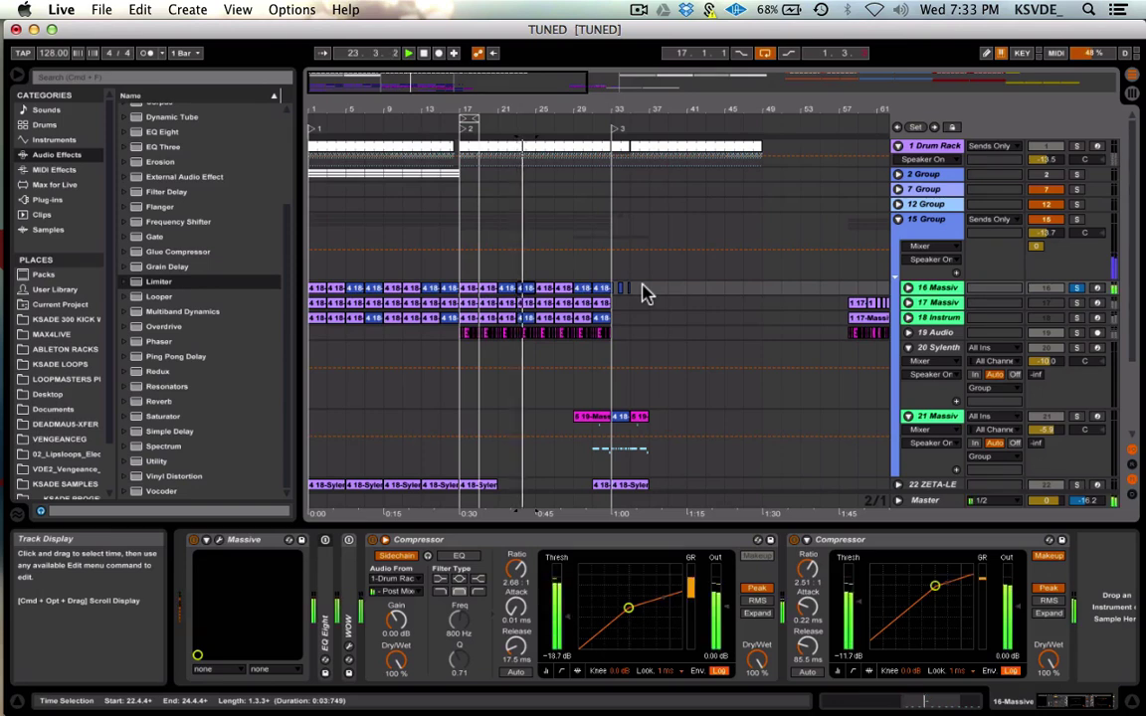
{"action": "key", "text": "space"}
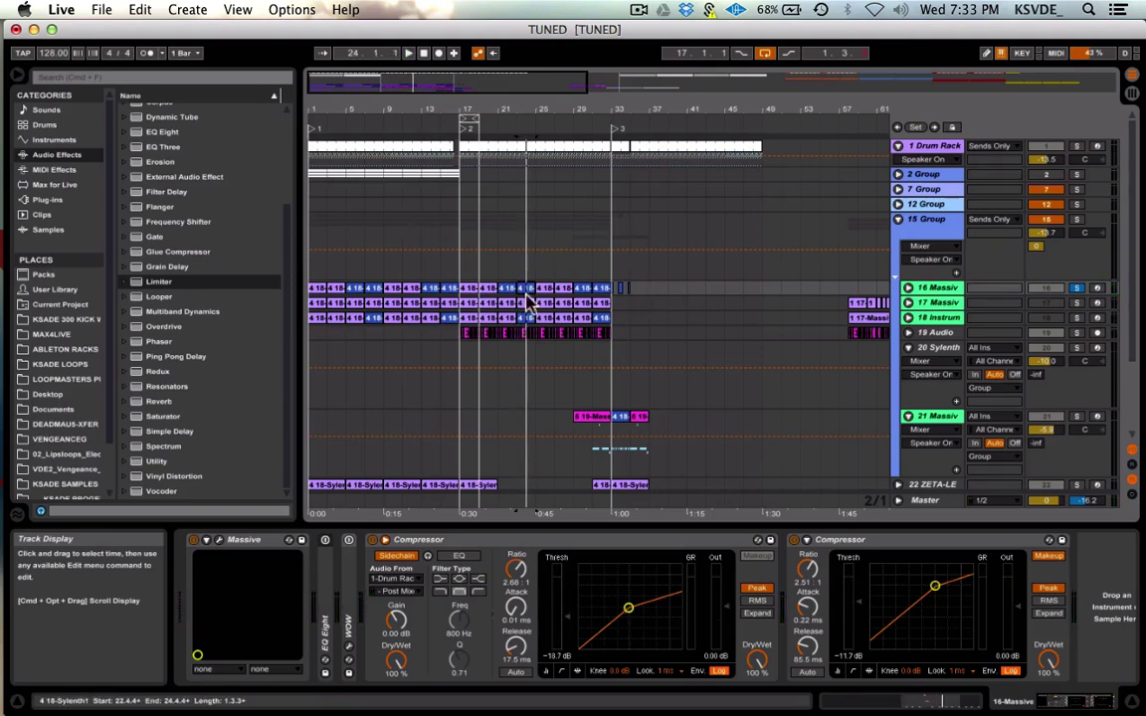
{"action": "double_click", "coordinate": [526, 289]}
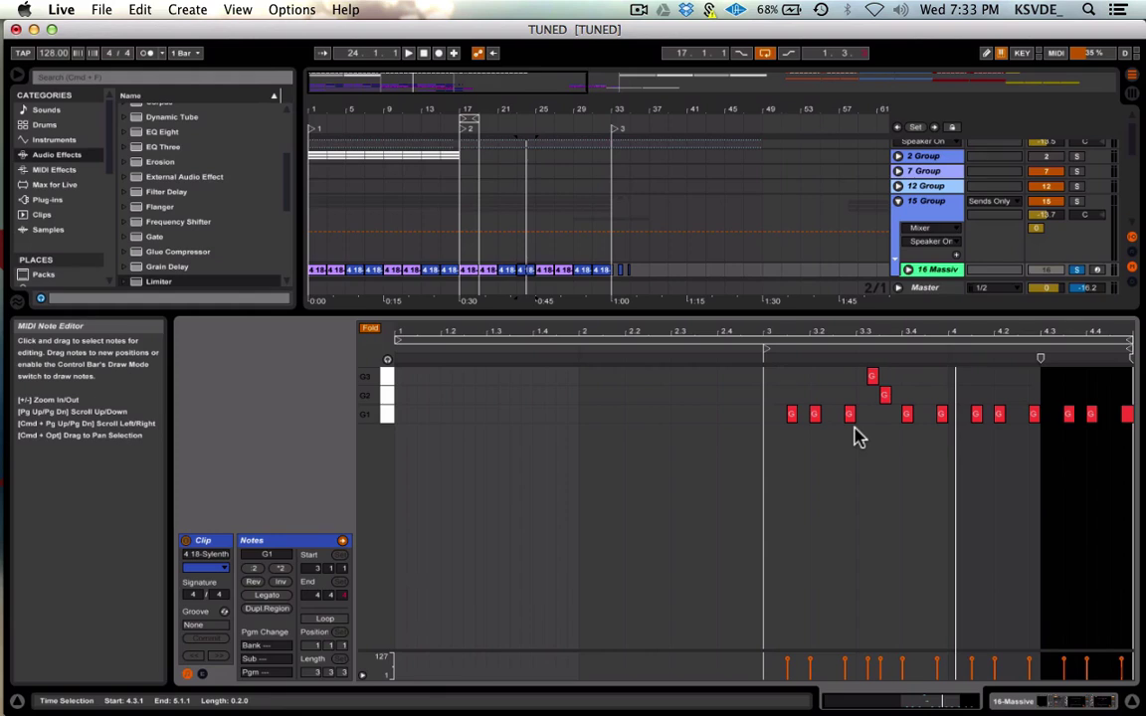
{"action": "key", "text": "shift+Tab"}
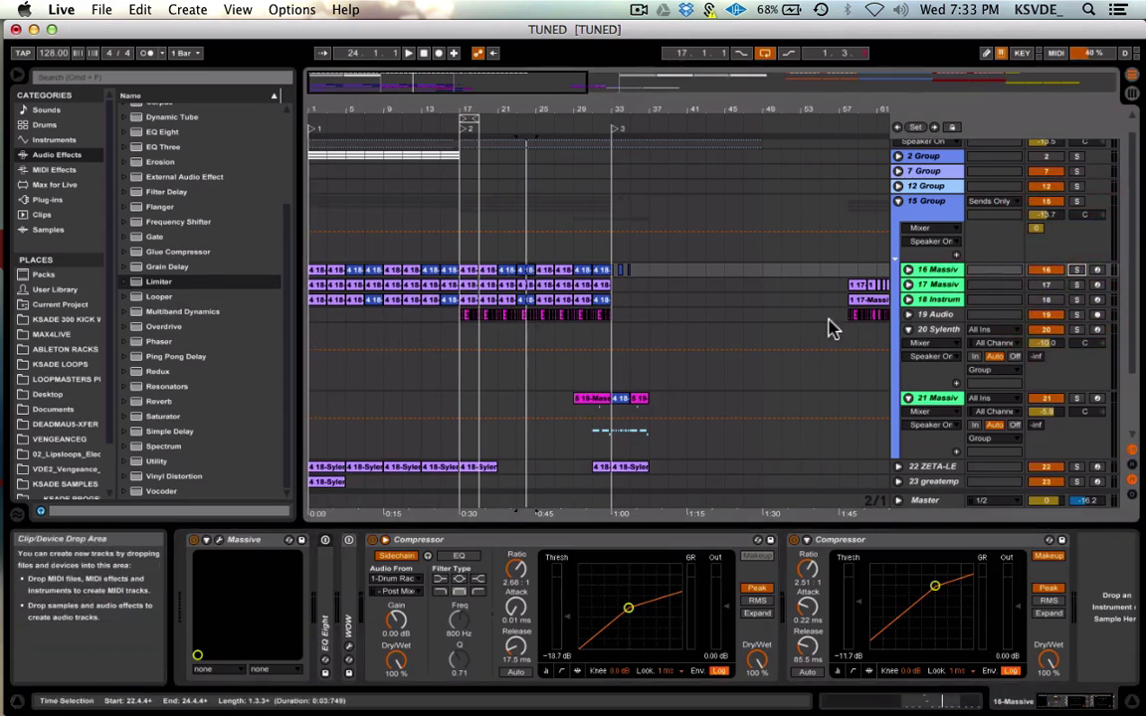
Play the arrangement without solo from 22.4.4 and loop the track 16 clip starting there.
{"action": "key", "text": "space"}
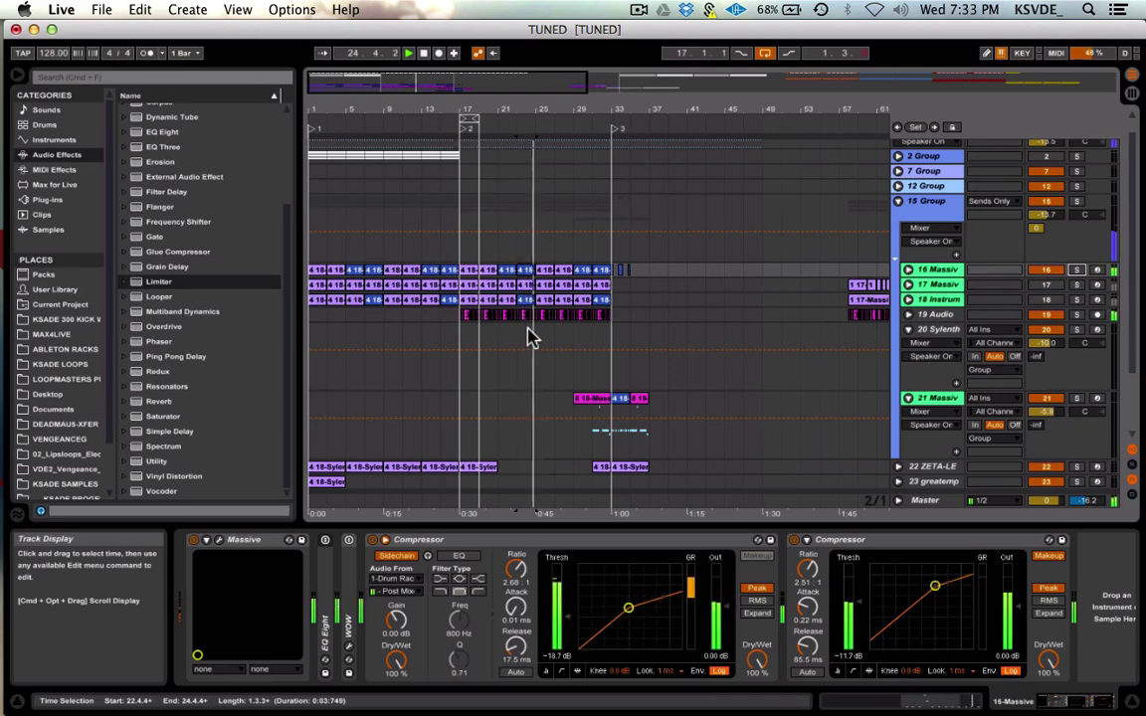
{"action": "key", "text": "space"}
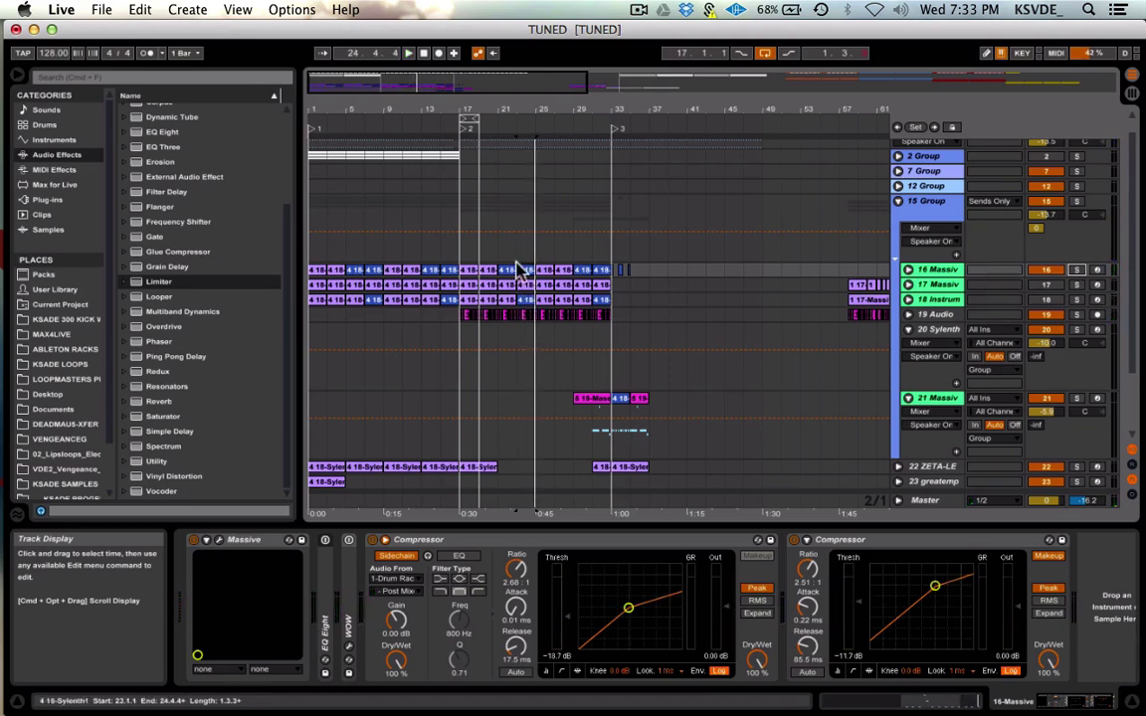
{"action": "left_click", "coordinate": [935, 268]}
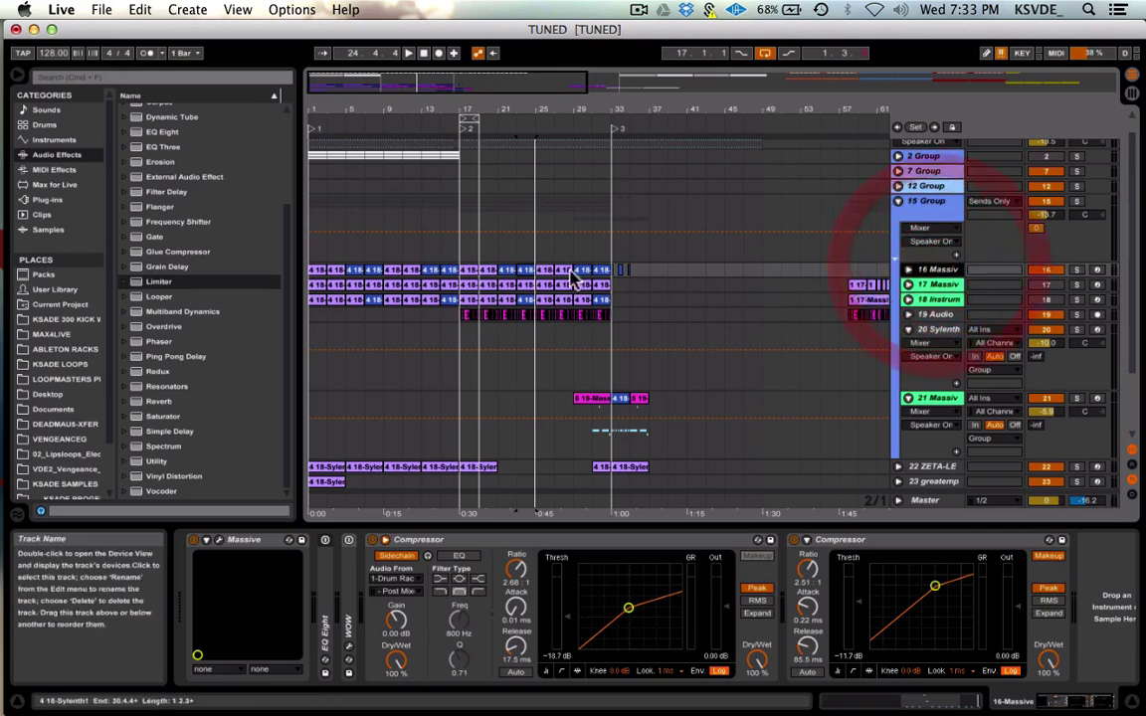
{"action": "left_click", "coordinate": [525, 269]}
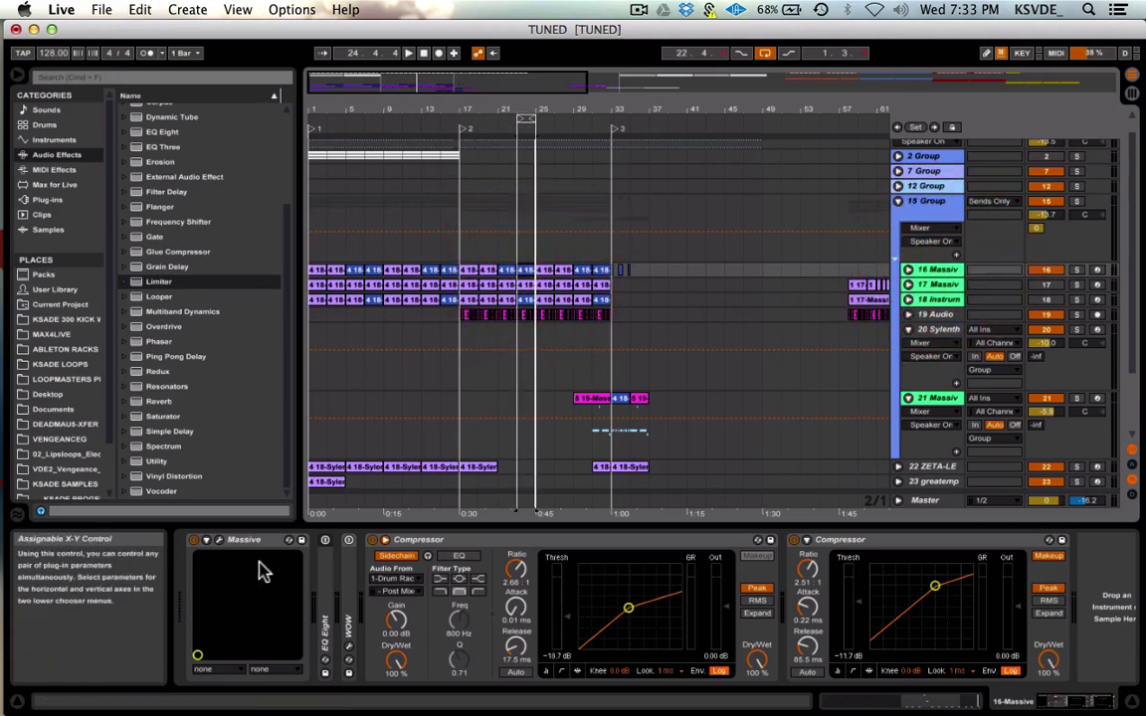
Collapse both Compressor devices on track 16 and open the Massive plug-in's own window, placed clear of the top edge.
{"action": "left_click", "coordinate": [940, 269]}
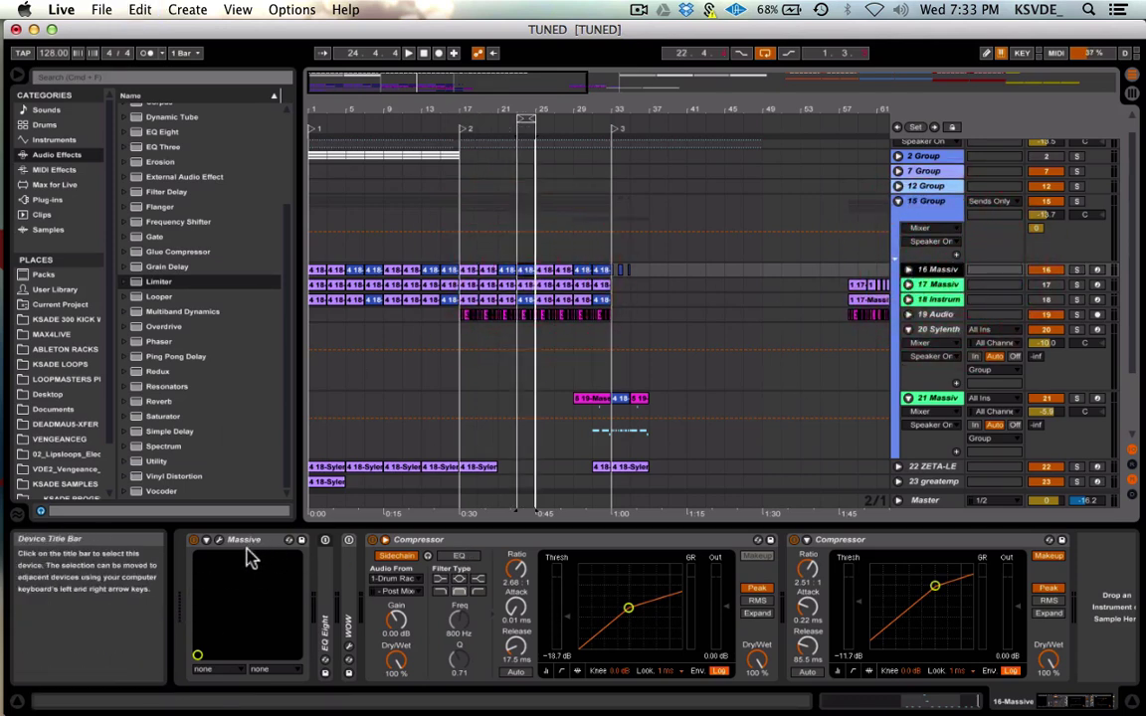
{"action": "double_click", "coordinate": [465, 541]}
{"action": "double_click", "coordinate": [469, 539]}
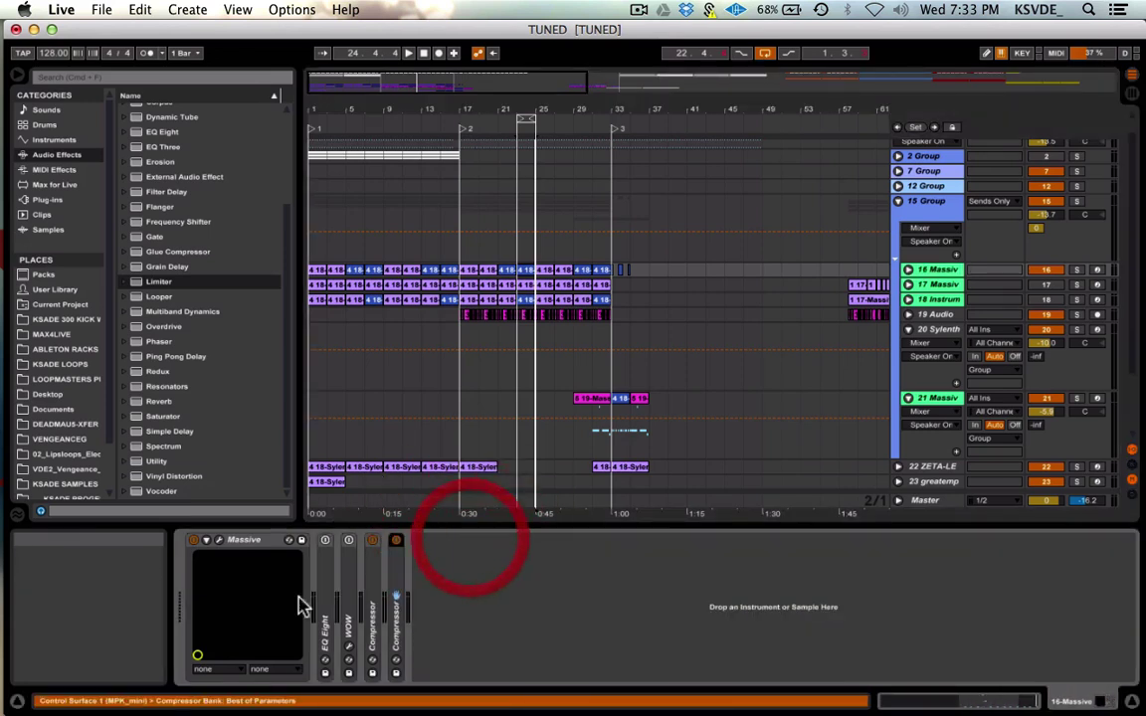
{"action": "left_click", "coordinate": [219, 541]}
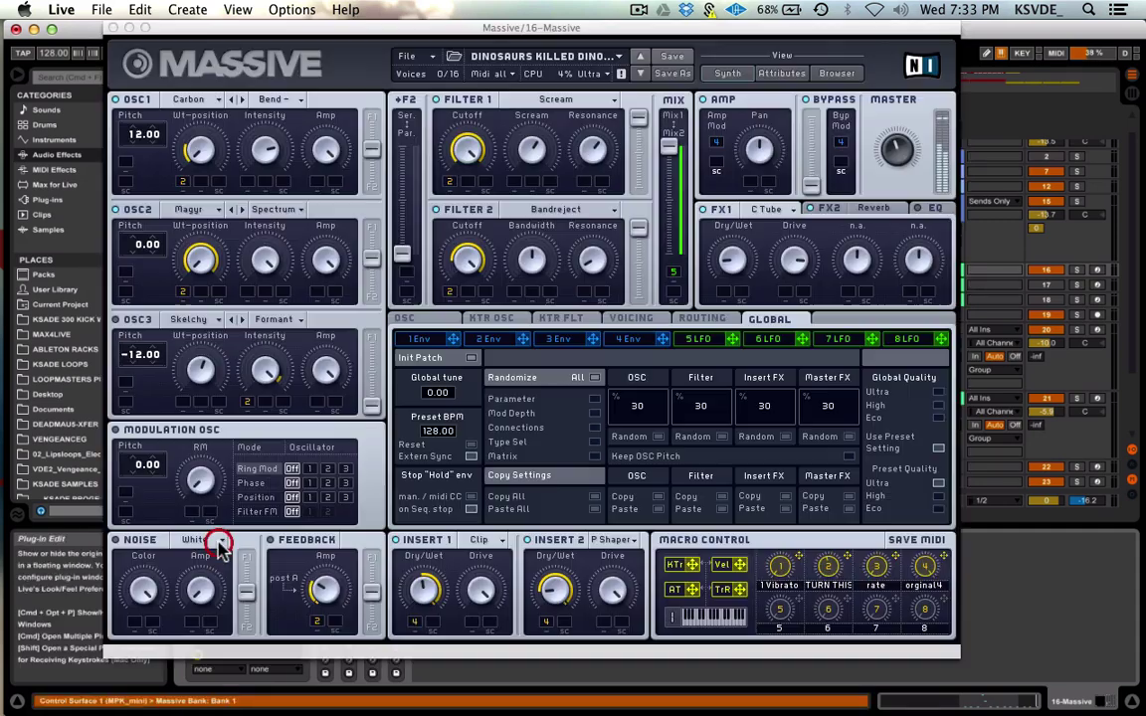
{"action": "left_click_drag", "start_coordinate": [460, 28], "coordinate": [519, 56]}
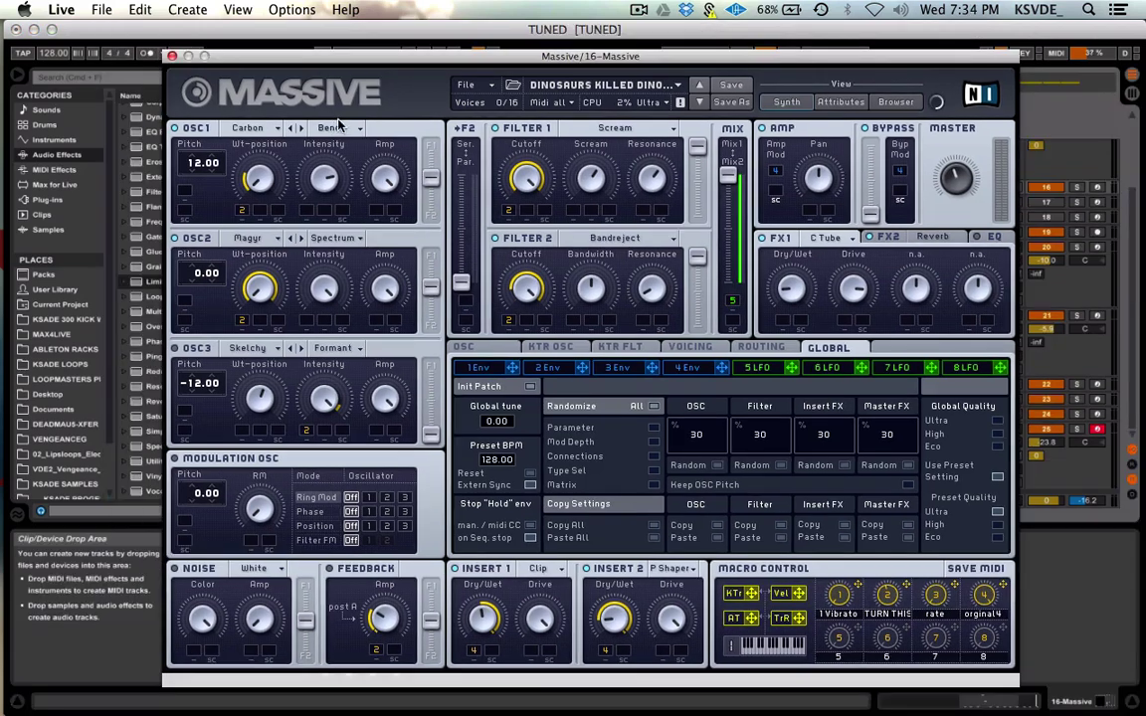
Show Massive's voicing settings and check the file commands for starting a new sound.
{"action": "left_click", "coordinate": [691, 347]}
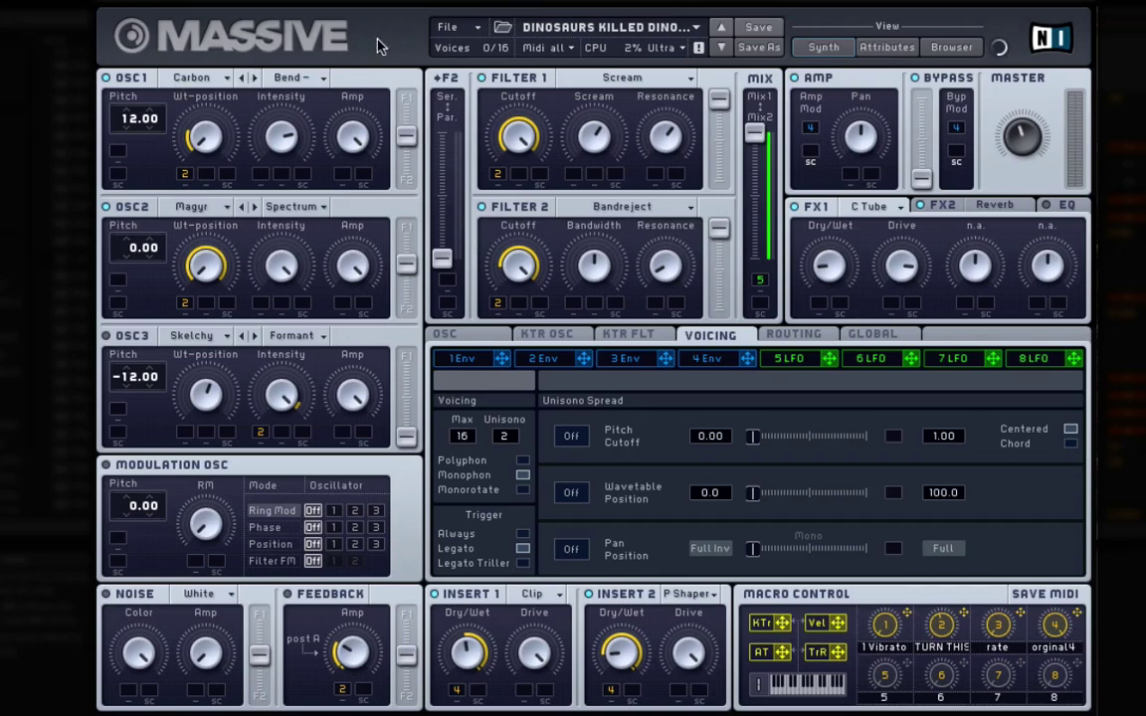
{"action": "left_click", "coordinate": [448, 28]}
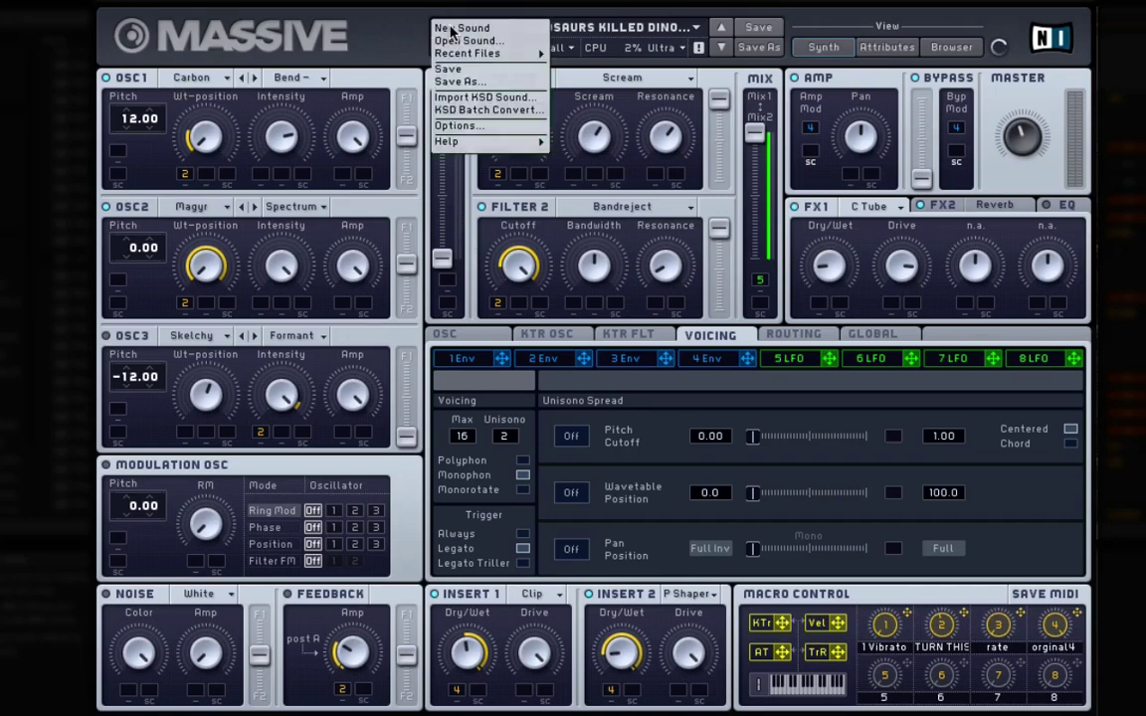
{"action": "left_click", "coordinate": [343, 35]}
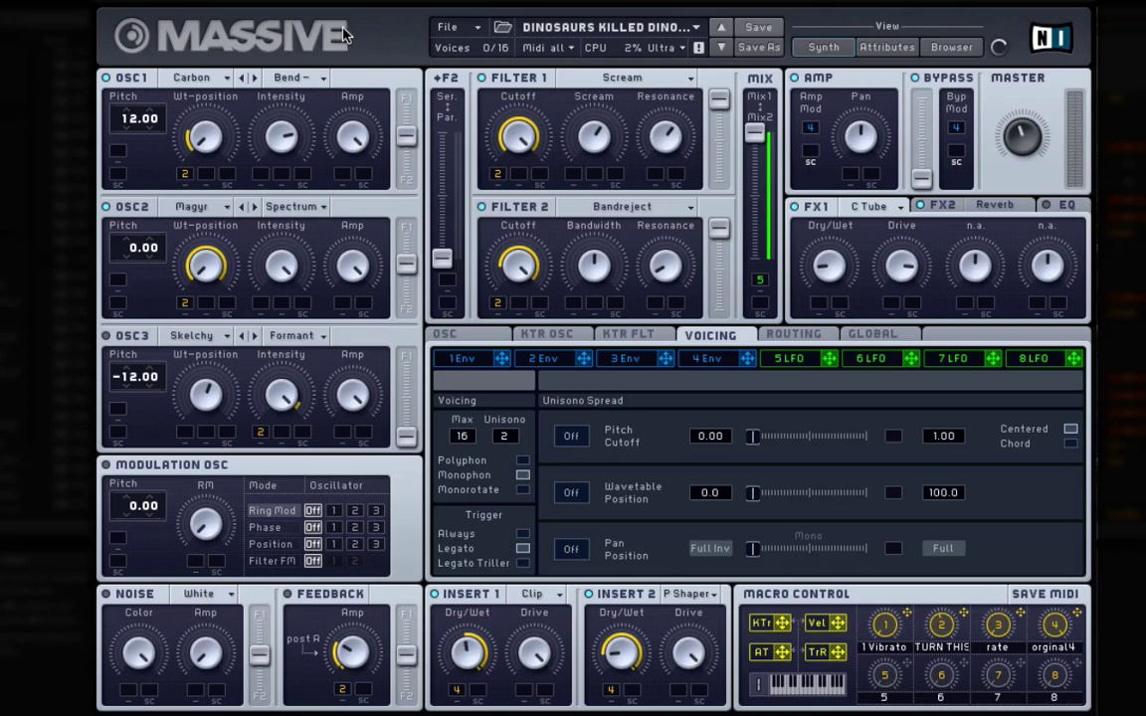
Review OSC1's available wavetables and choose Bend - as its wavetable mode.
{"action": "left_click", "coordinate": [181, 79]}
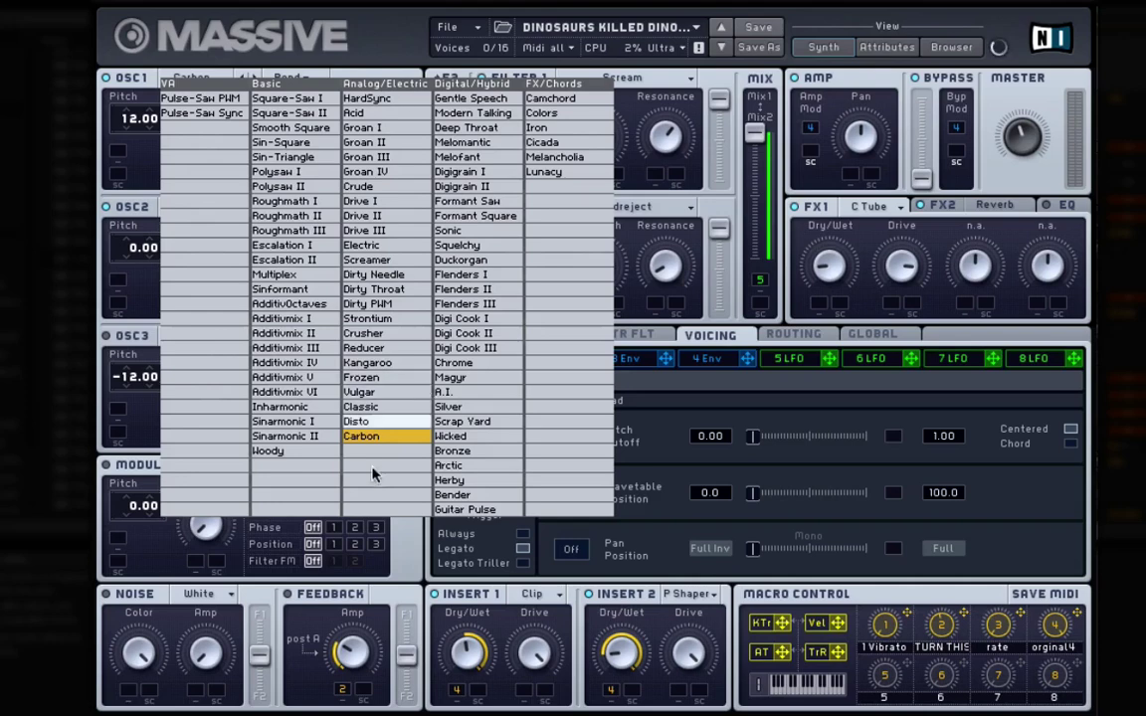
{"action": "left_click", "coordinate": [245, 56]}
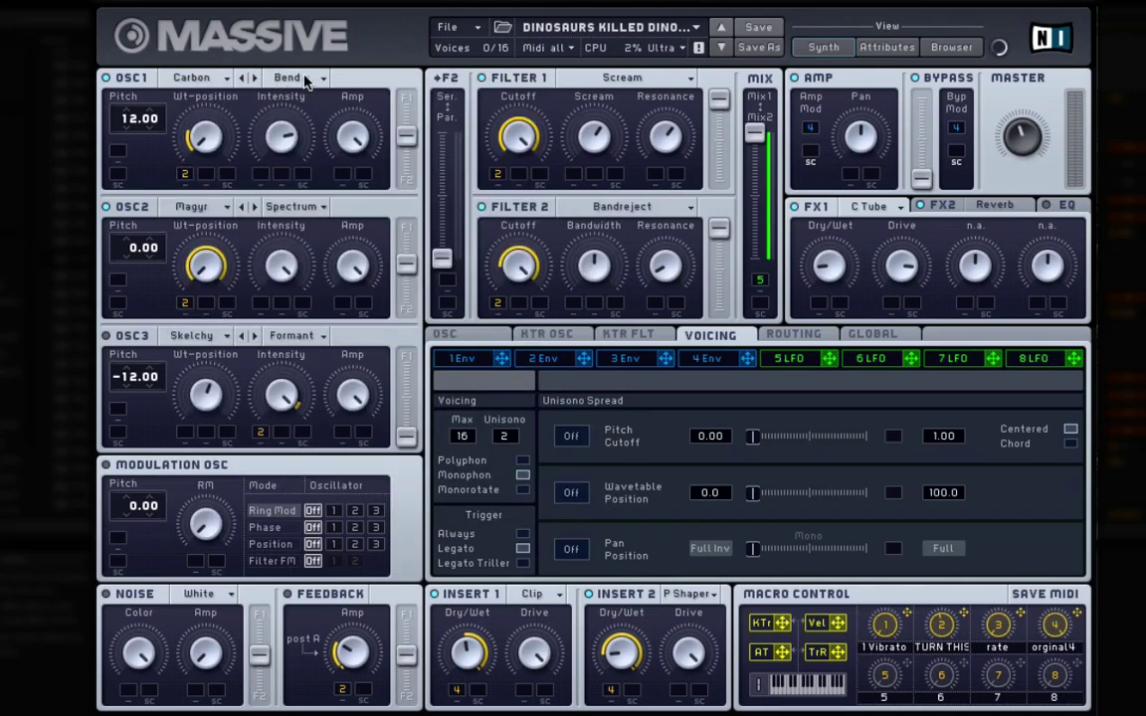
{"action": "left_click", "coordinate": [287, 77]}
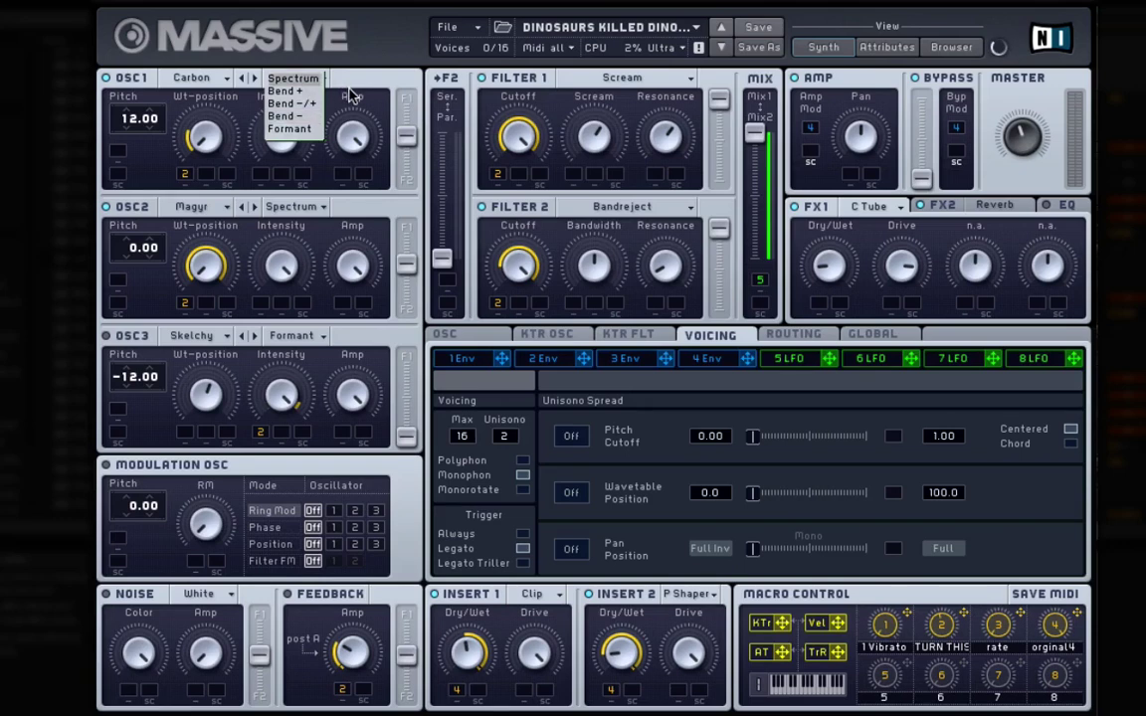
{"action": "left_click", "coordinate": [286, 116]}
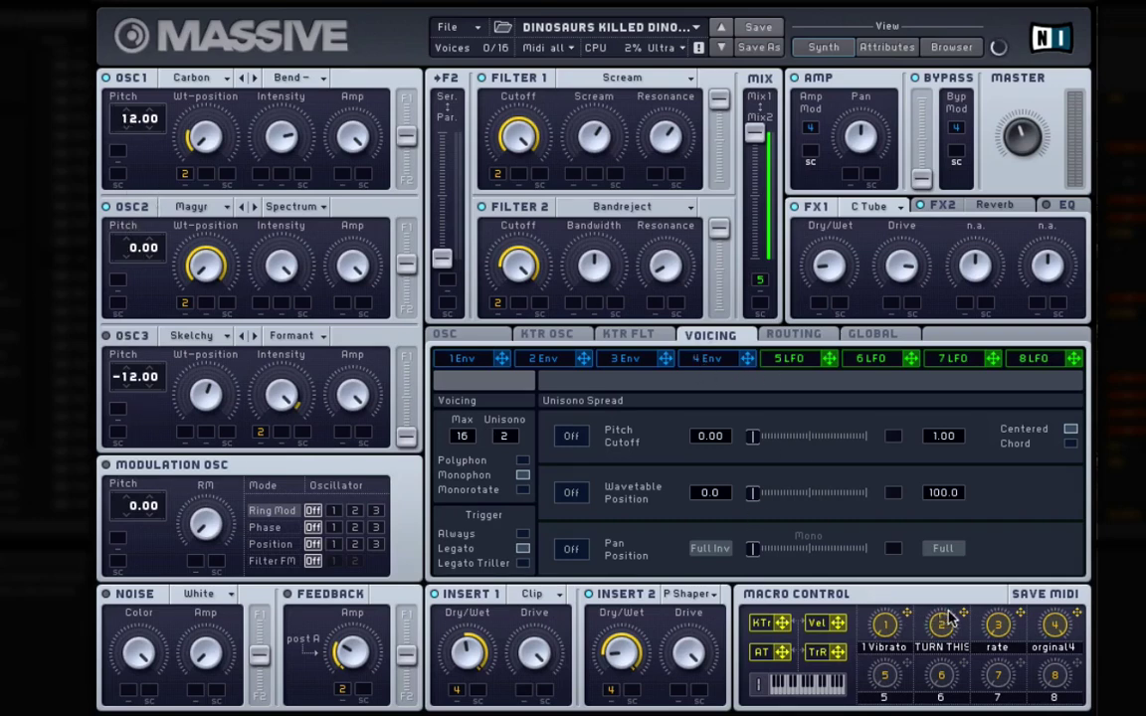
Try assigning macro 2 as a modulator of OSC1's pitch, adjust its amount, and clear the assignment.
{"action": "left_click_drag", "start_coordinate": [950, 618], "coordinate": [118, 151]}
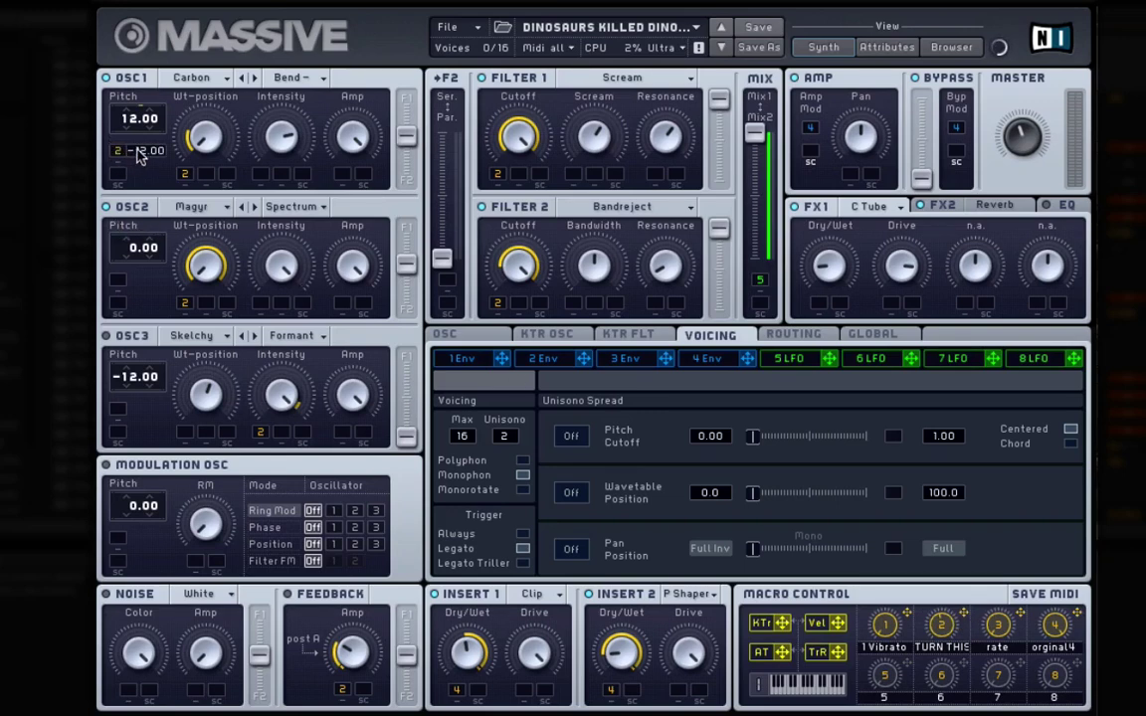
{"action": "left_click_drag", "start_coordinate": [139, 156], "coordinate": [171, 118]}
{"action": "double_click", "coordinate": [133, 150]}
{"action": "double_click", "coordinate": [118, 150]}
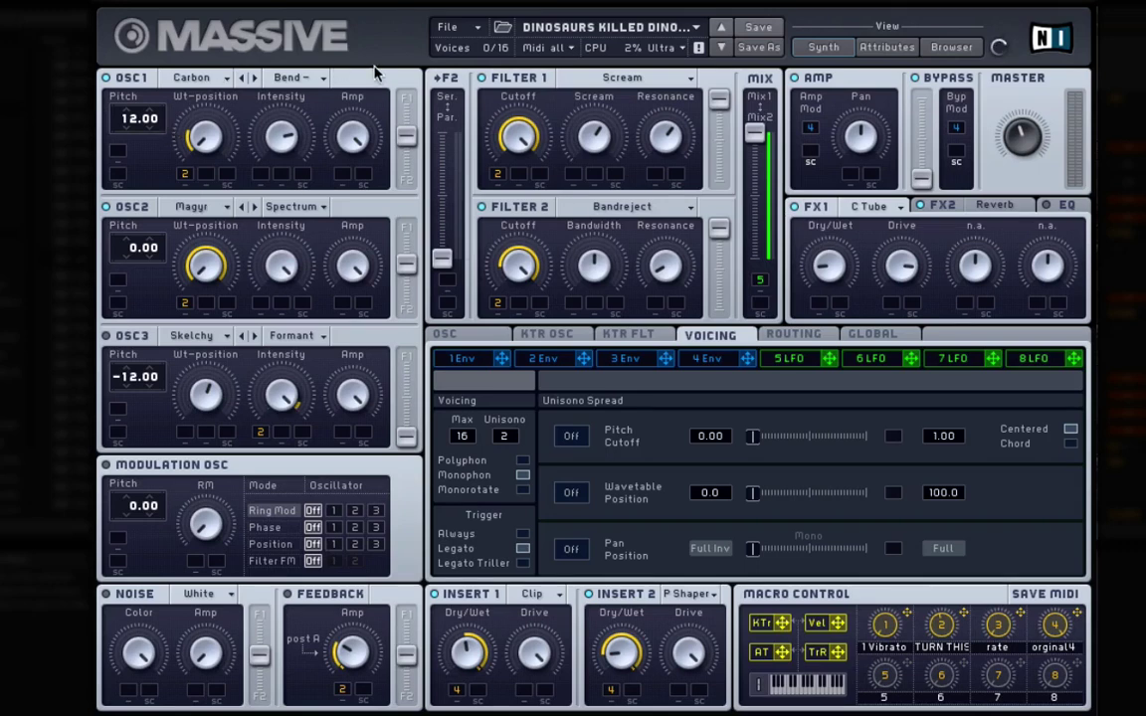
Examine OSC2's wavetable list, locating Magyr among the Digital/Hybrid wavetables.
{"action": "left_click", "coordinate": [199, 209]}
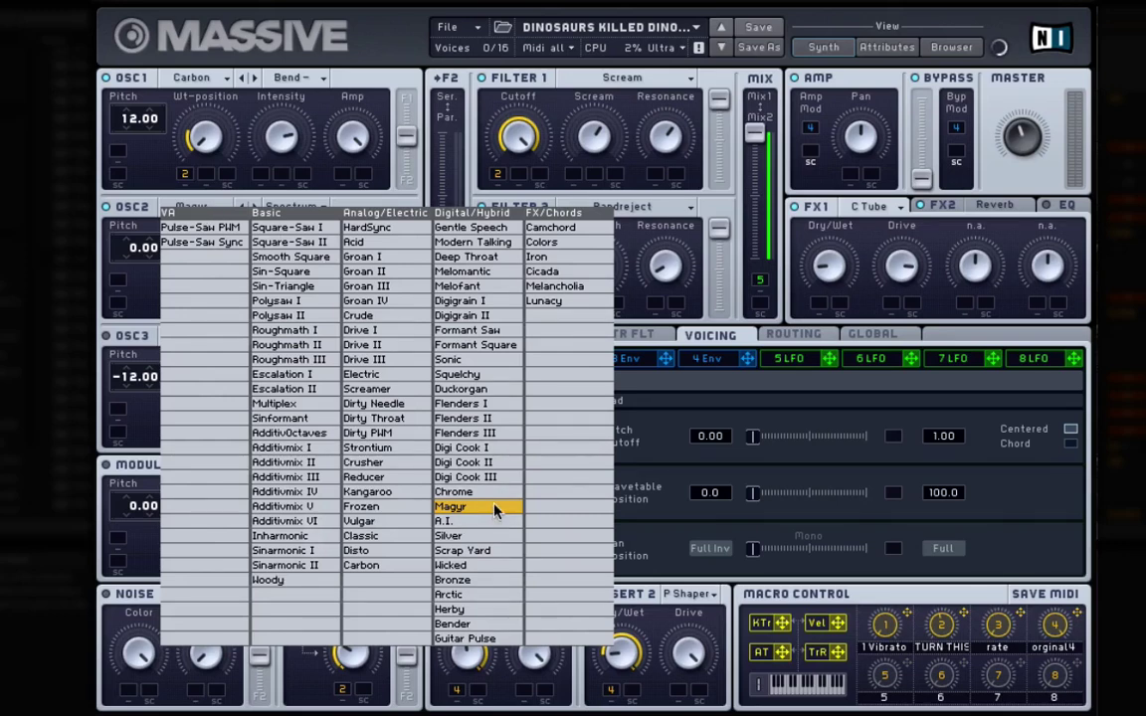
{"action": "left_click", "coordinate": [133, 213]}
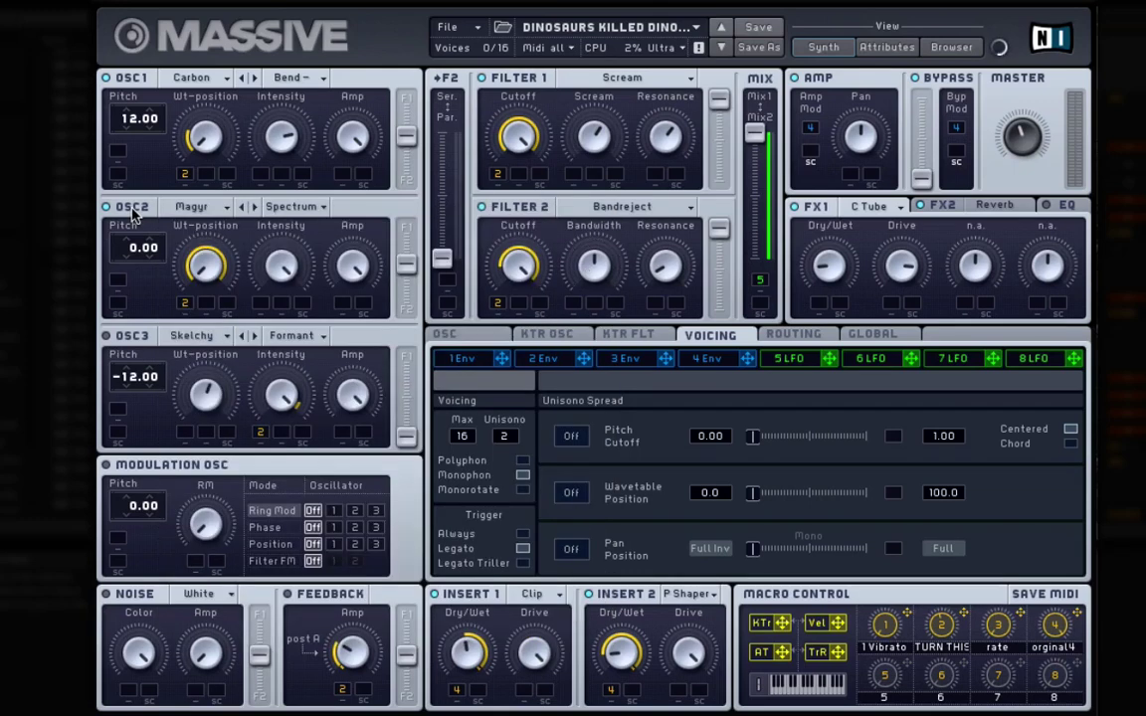
{"action": "left_click", "coordinate": [209, 207]}
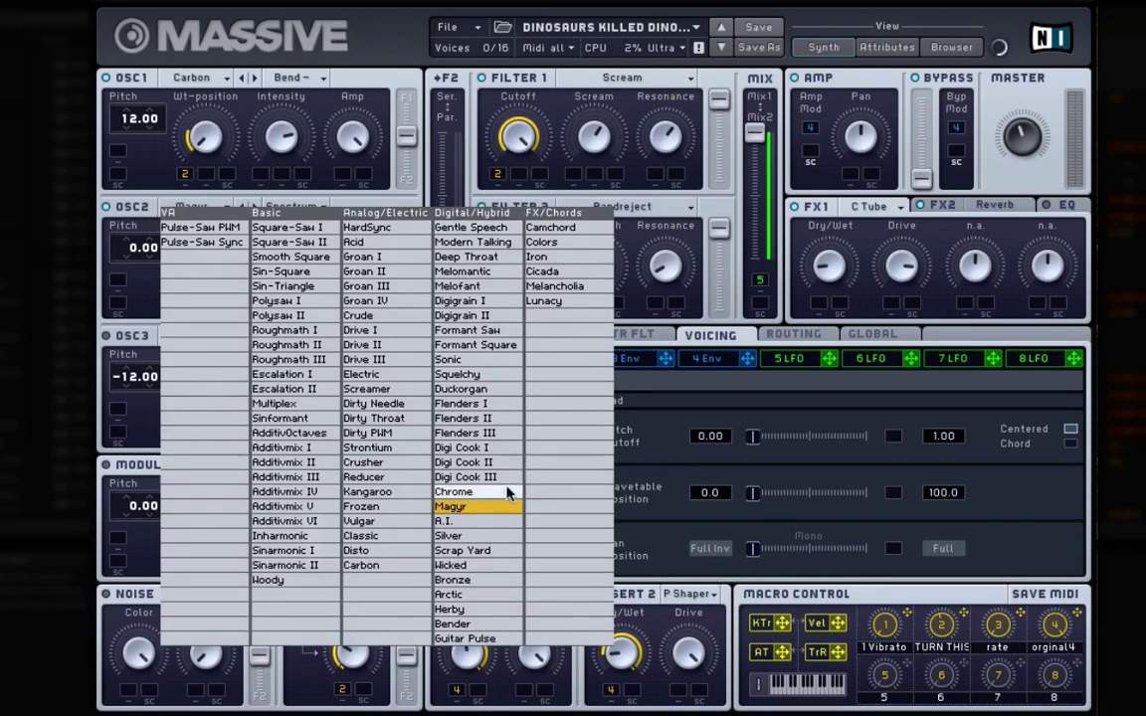
{"action": "left_click", "coordinate": [120, 185]}
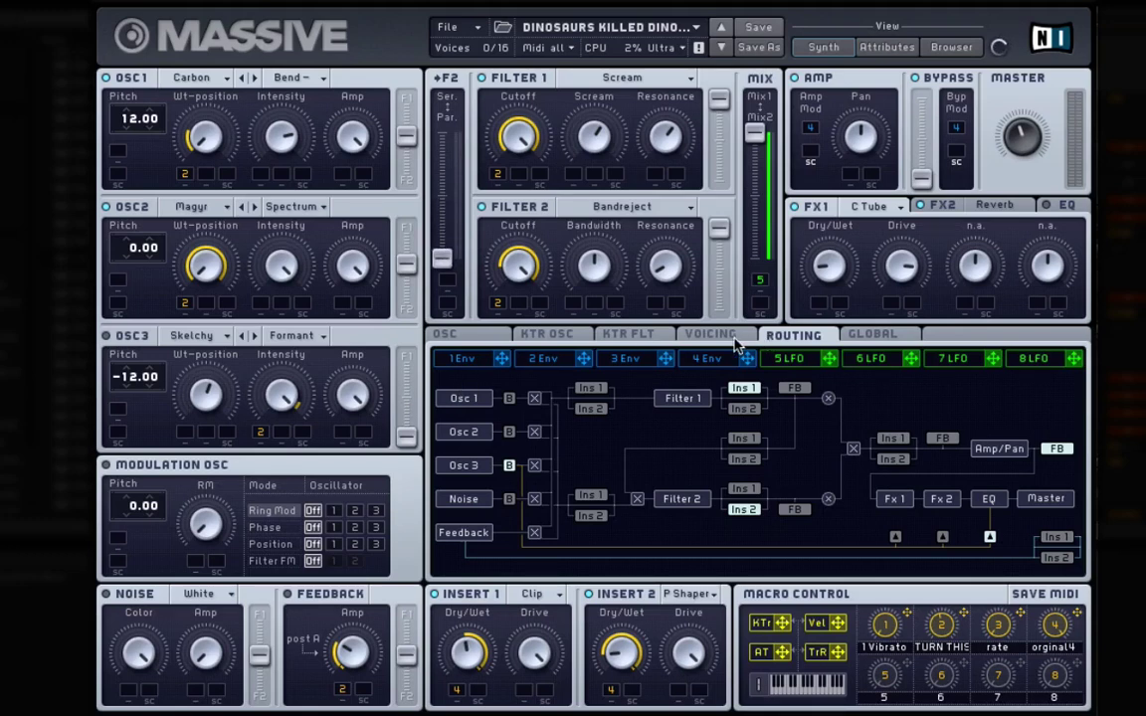
Check Filter 1's type and choose Bandreject as the type of Filter 2.
{"action": "left_click", "coordinate": [579, 79]}
{"action": "left_click", "coordinate": [506, 126]}
{"action": "left_click", "coordinate": [597, 211]}
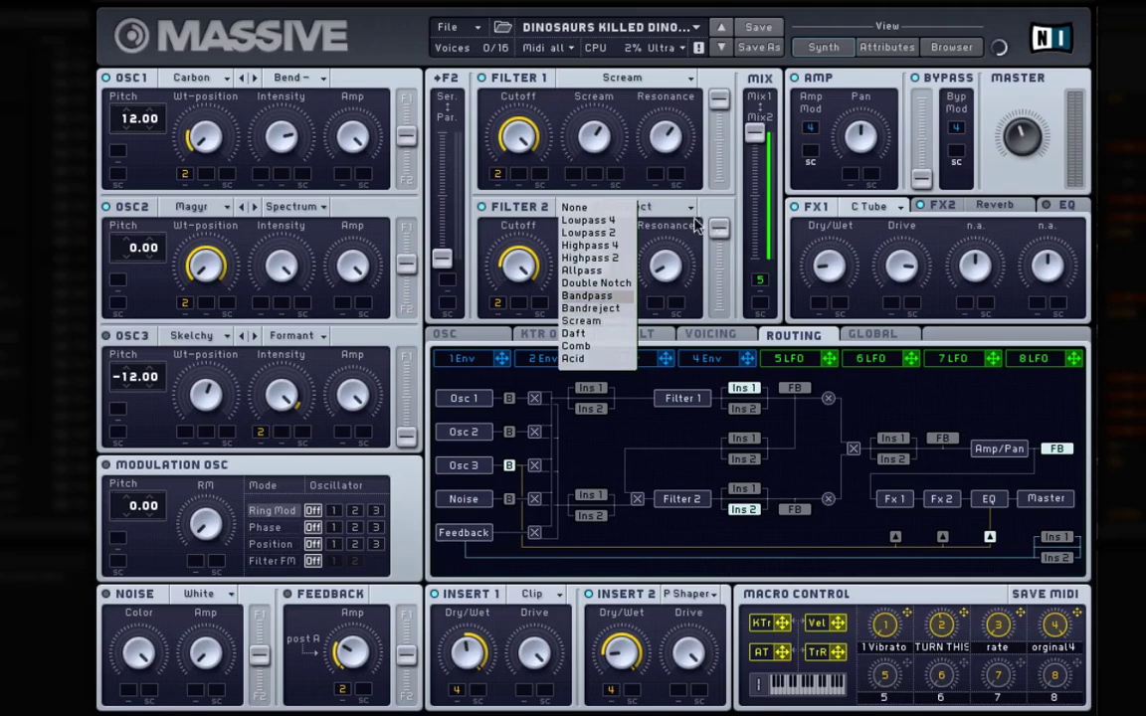
{"action": "left_click", "coordinate": [591, 309]}
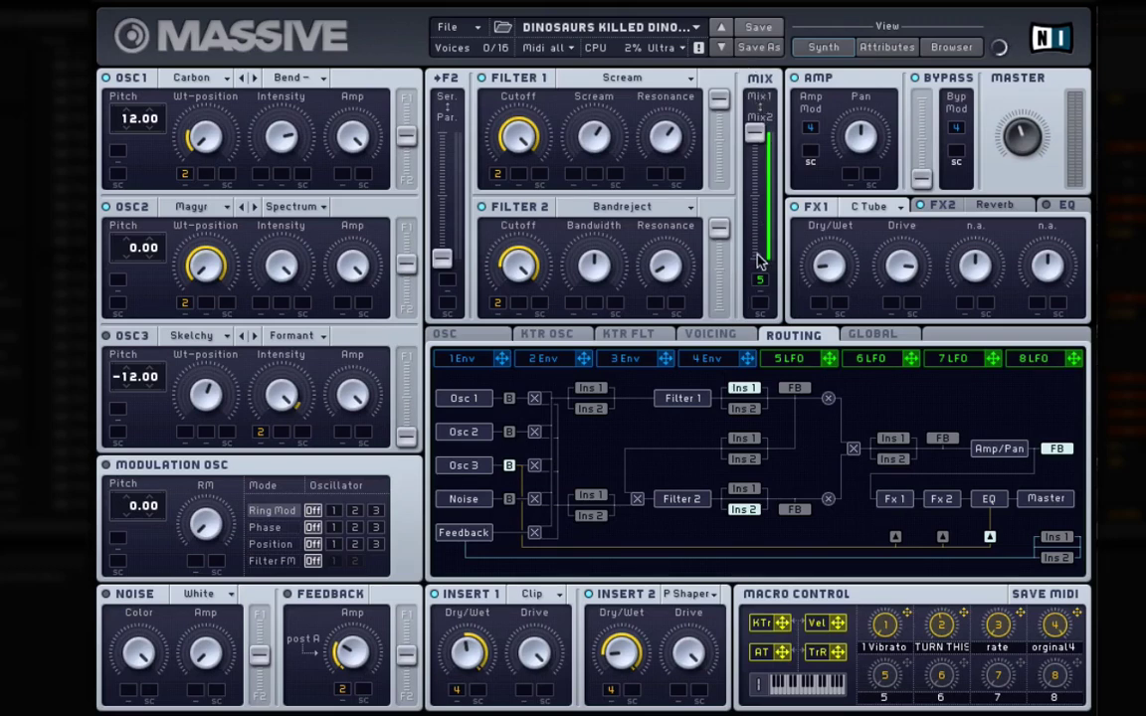
Examine the settings of LFO 5 and the curves of envelopes 2, 3 and 4.
{"action": "left_click", "coordinate": [785, 359]}
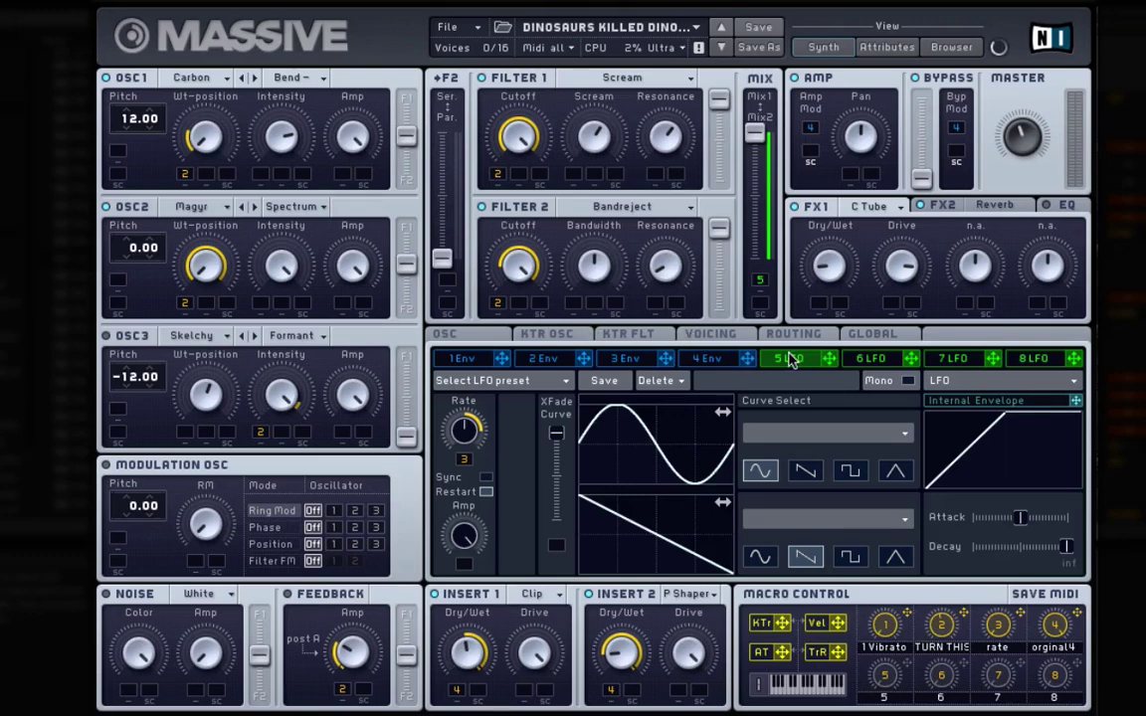
{"action": "left_click", "coordinate": [547, 361]}
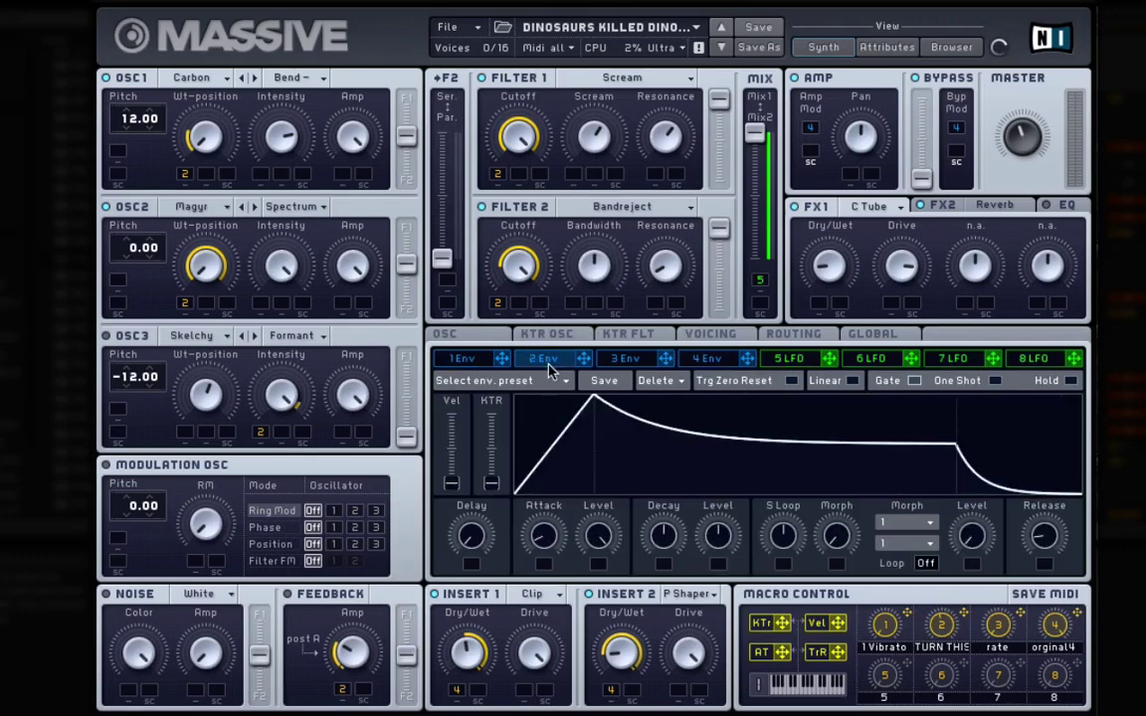
{"action": "left_click", "coordinate": [656, 364]}
{"action": "left_click", "coordinate": [710, 364]}
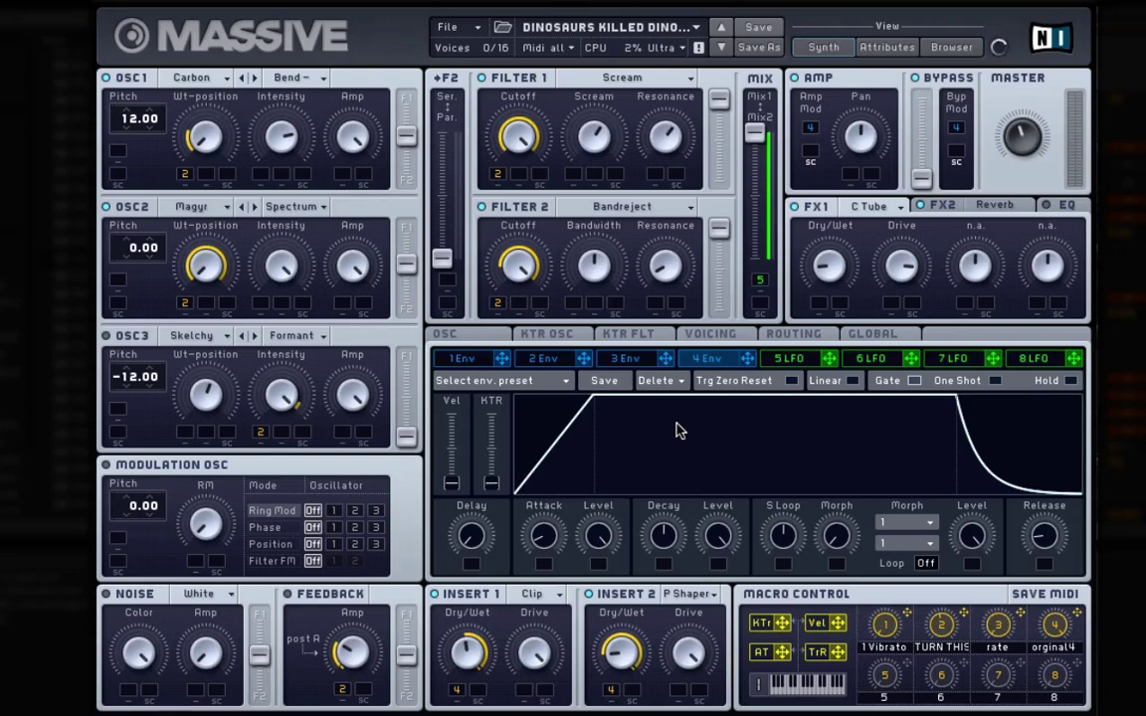
Review the effect types available for Insert 1 and Insert 2 without changing either one.
{"action": "left_click", "coordinate": [527, 596]}
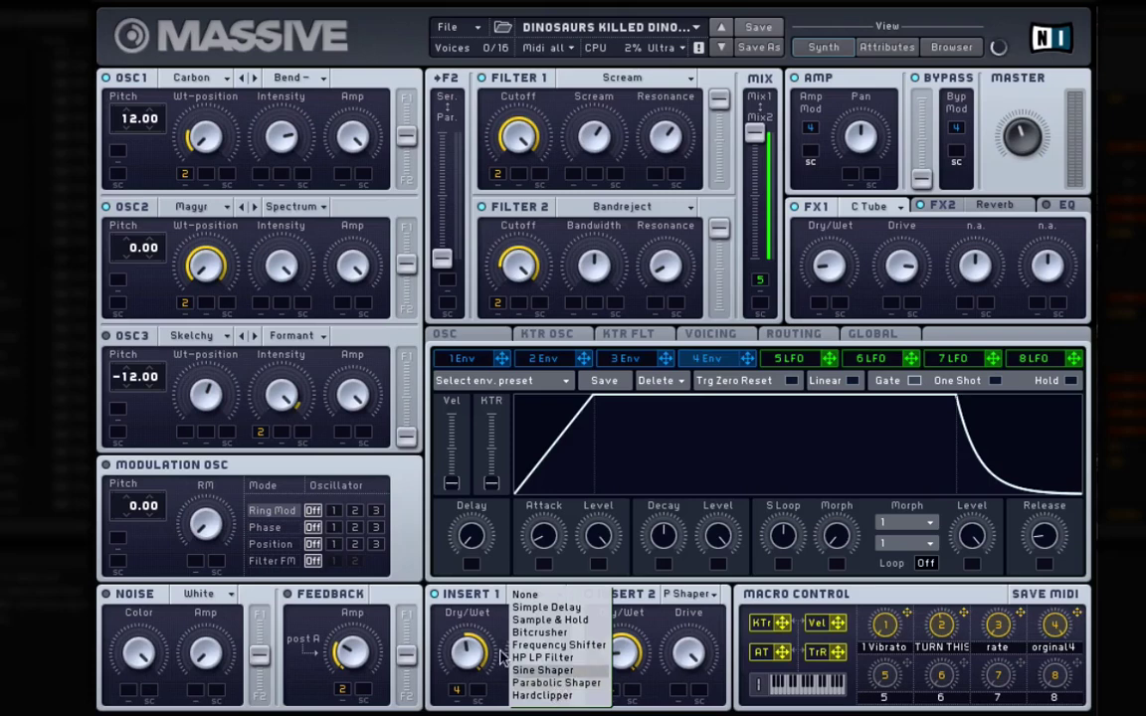
{"action": "left_click", "coordinate": [500, 657]}
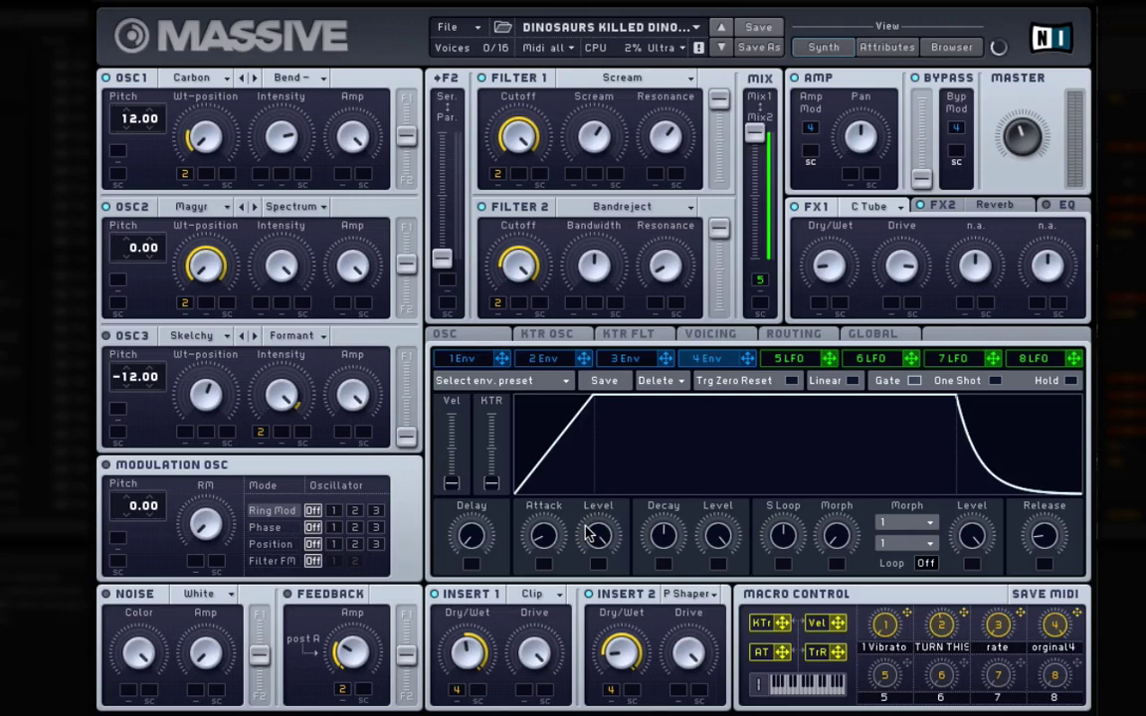
{"action": "left_click", "coordinate": [691, 599]}
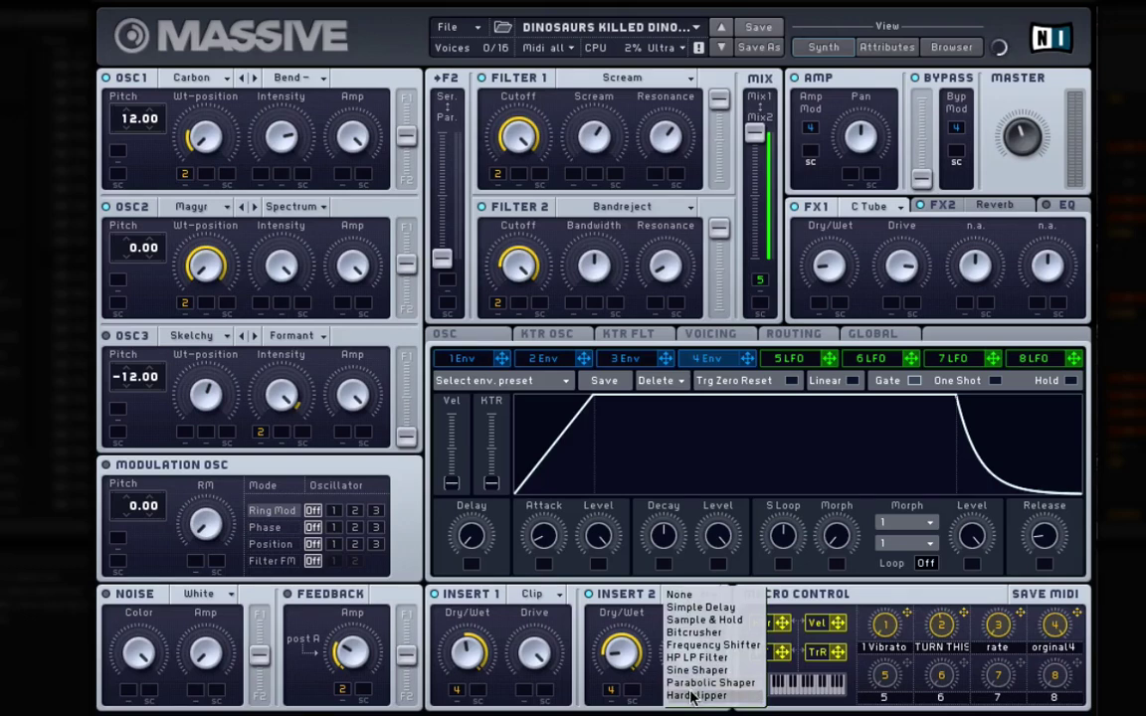
{"action": "left_click", "coordinate": [634, 632]}
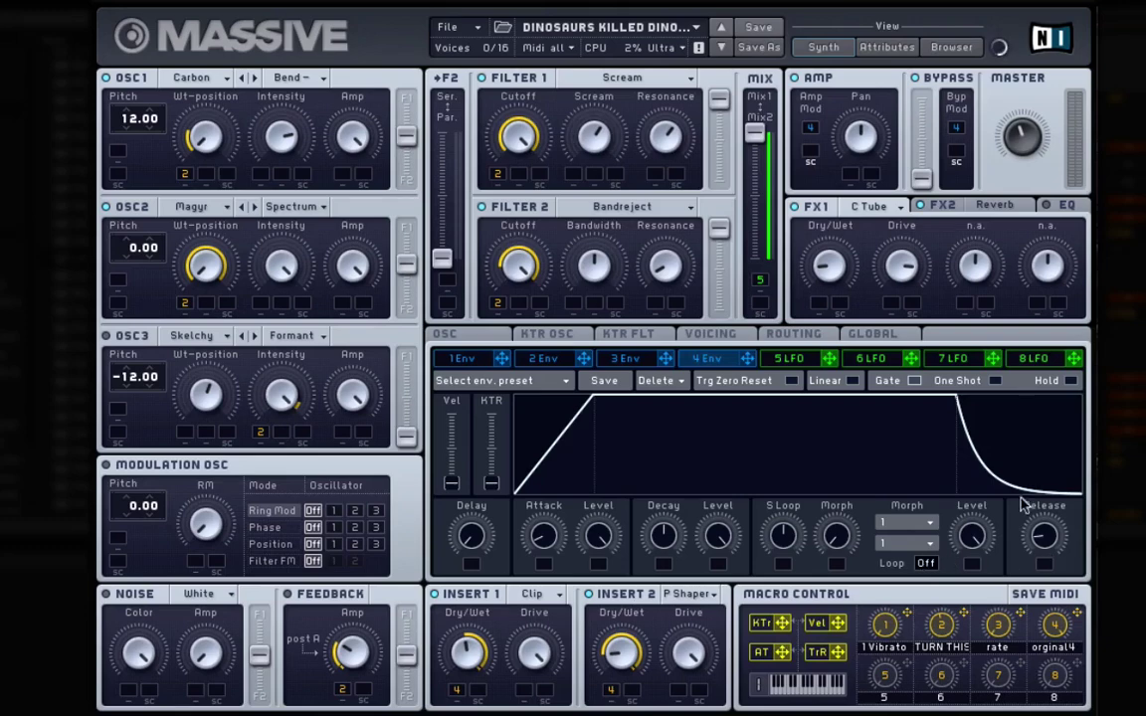
Check the macro control assignments among the sound attributes and return to the synth view.
{"action": "left_click", "coordinate": [901, 48]}
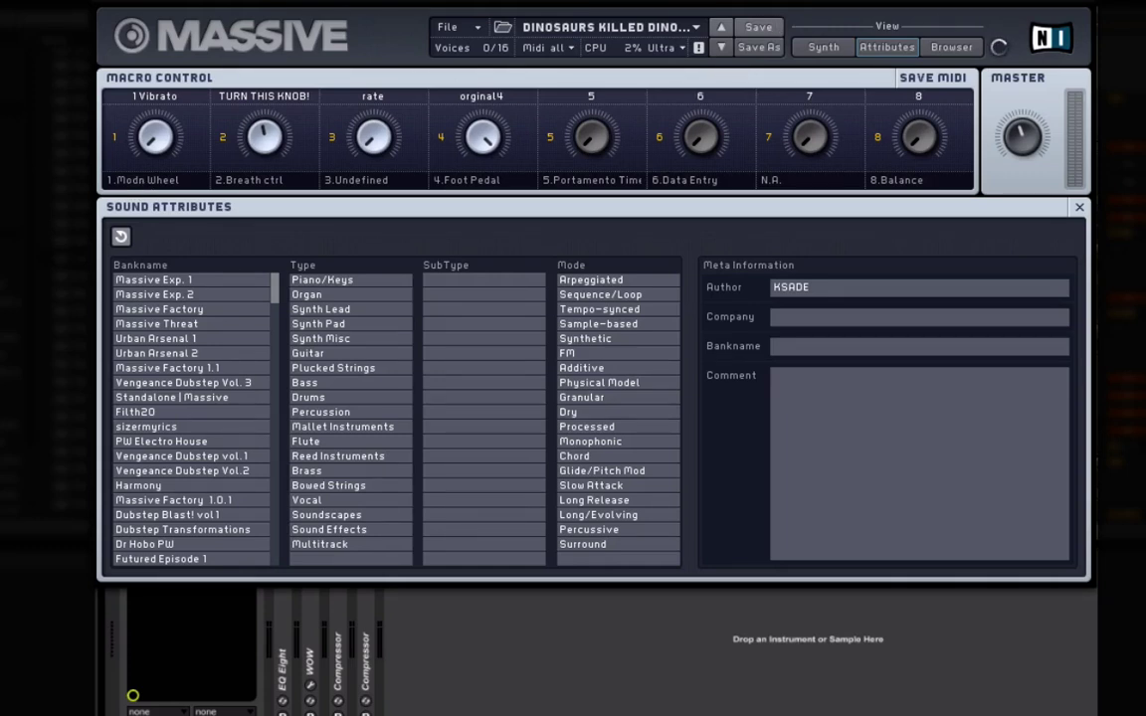
{"action": "left_click", "coordinate": [824, 50]}
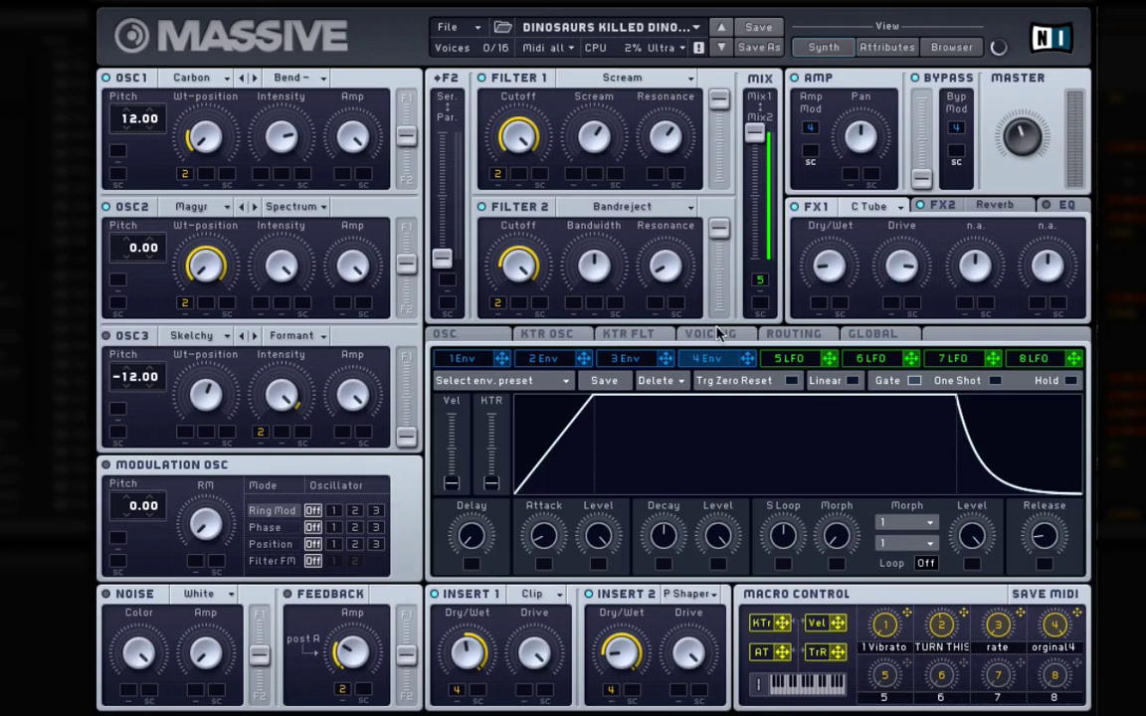
Lengthen the attack of the vibrato's internal envelope and try shifting Osc1's phase before returning it to 0.
{"action": "left_click", "coordinate": [474, 337]}
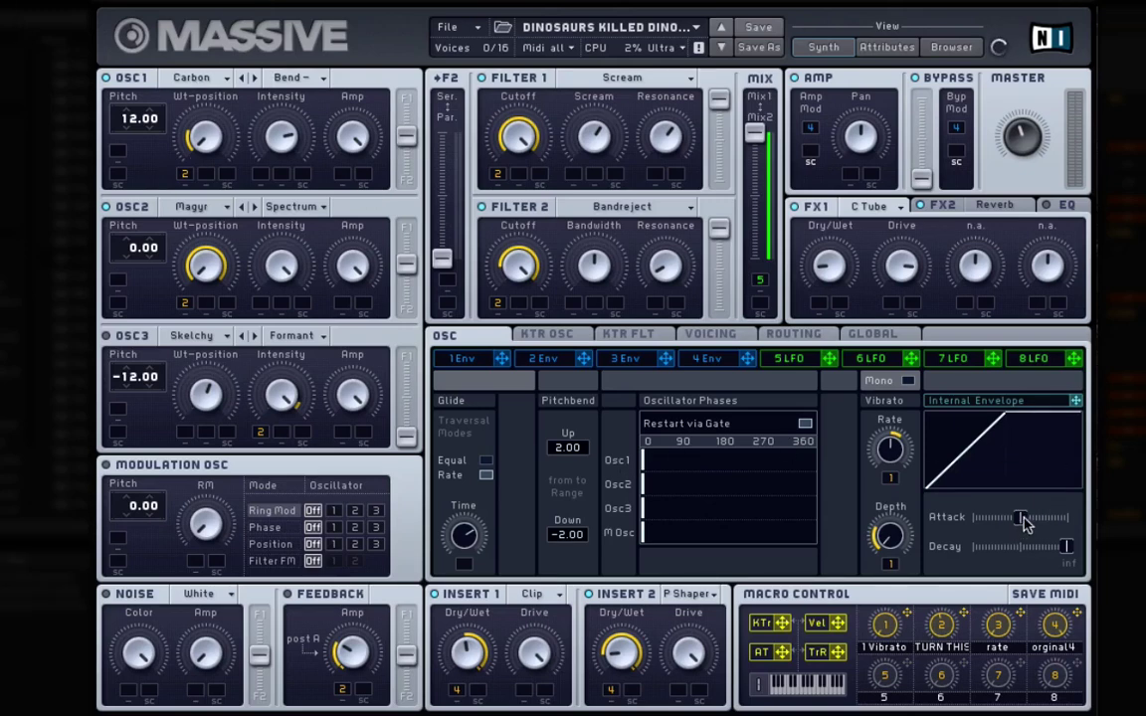
{"action": "left_click_drag", "start_coordinate": [1022, 518], "coordinate": [1072, 524]}
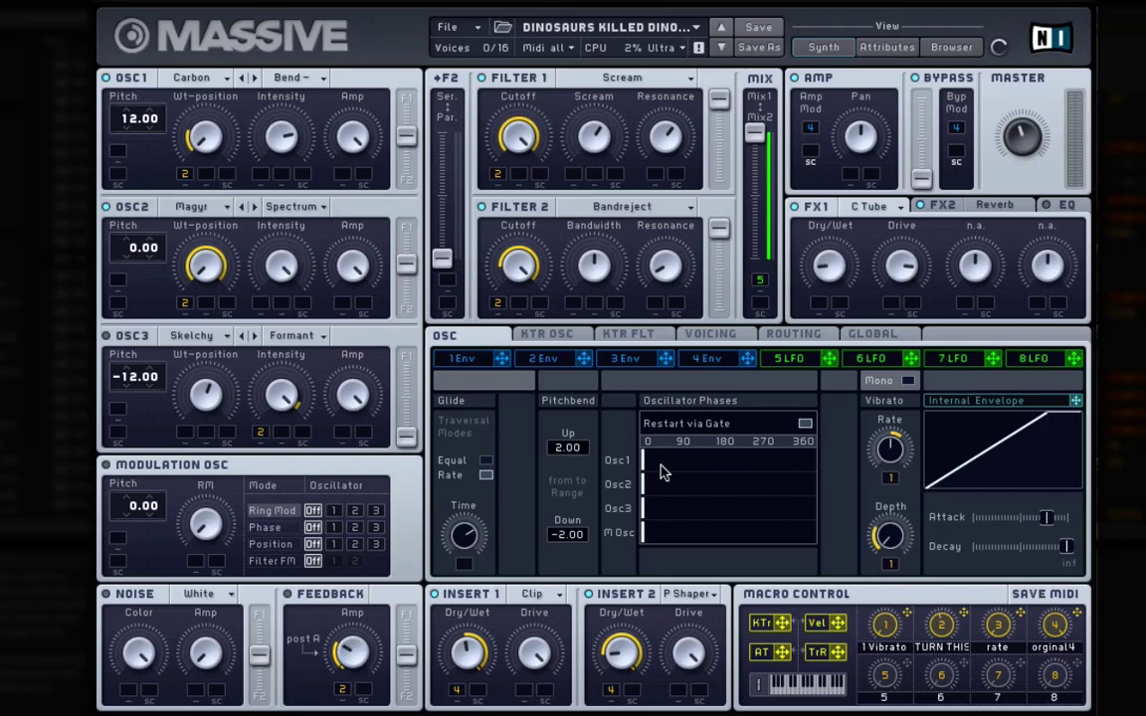
{"action": "left_click_drag", "start_coordinate": [664, 473], "coordinate": [731, 469]}
{"action": "left_click_drag", "start_coordinate": [727, 464], "coordinate": [545, 445]}
Review OSC2's wavetable list and the routing, voicing and oscillator settings.
{"action": "left_click", "coordinate": [194, 206]}
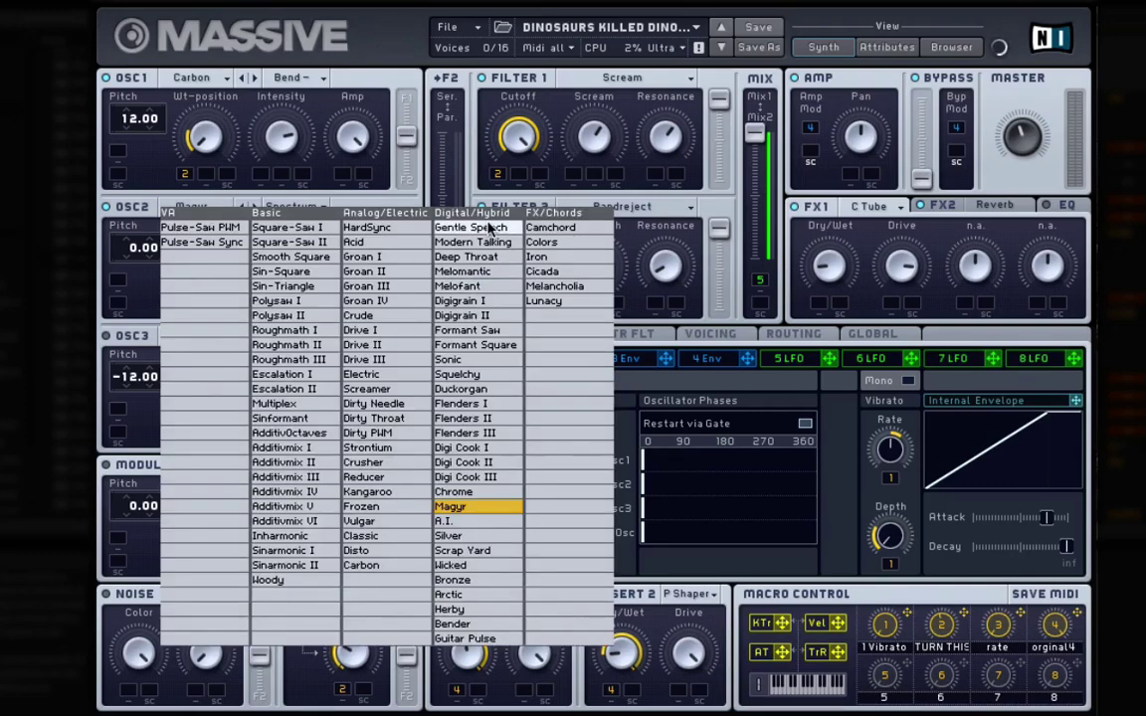
{"action": "left_click", "coordinate": [731, 436]}
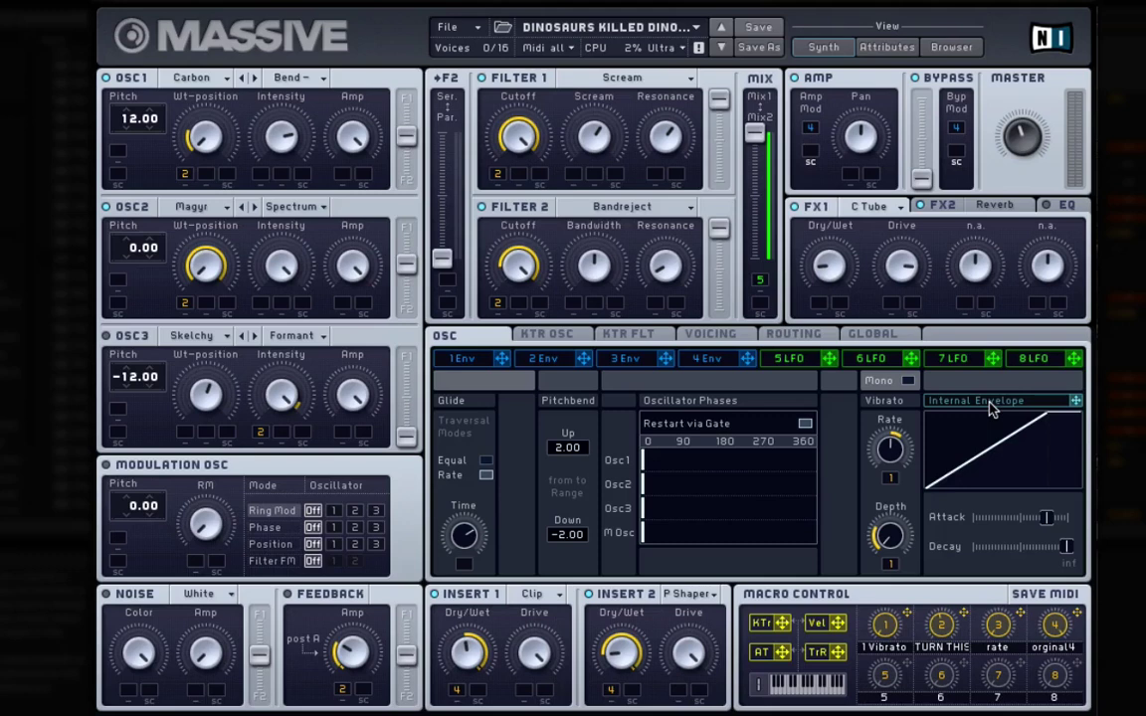
{"action": "left_click", "coordinate": [807, 333]}
{"action": "left_click", "coordinate": [718, 335]}
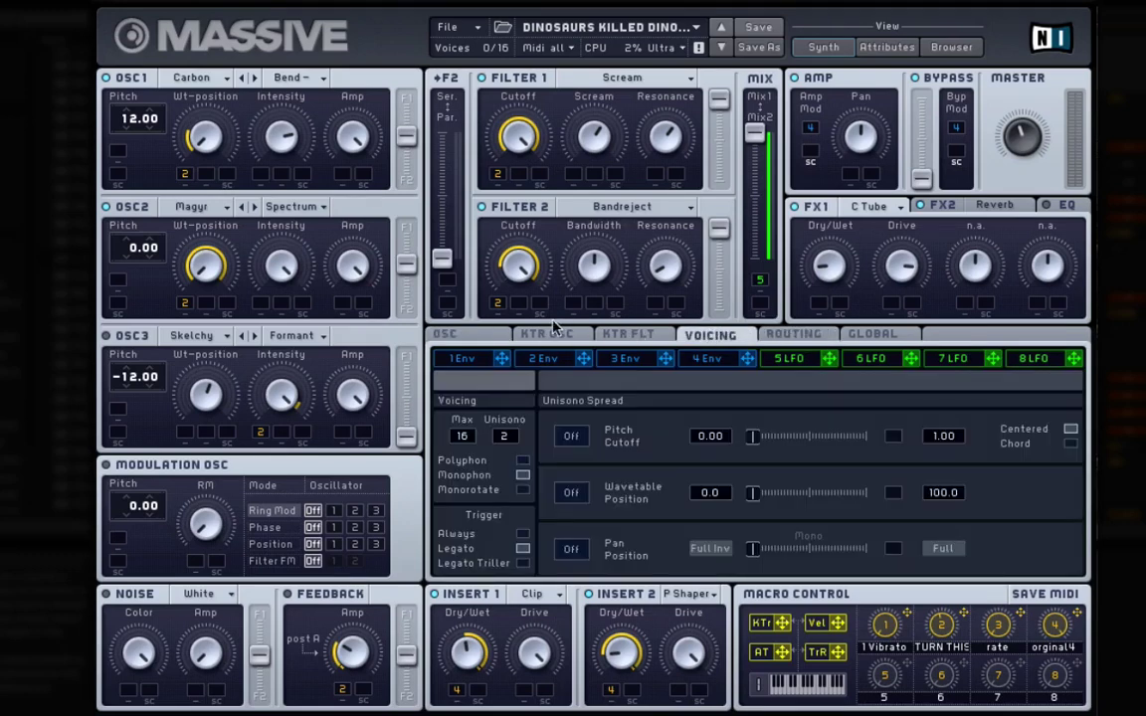
{"action": "left_click", "coordinate": [467, 334]}
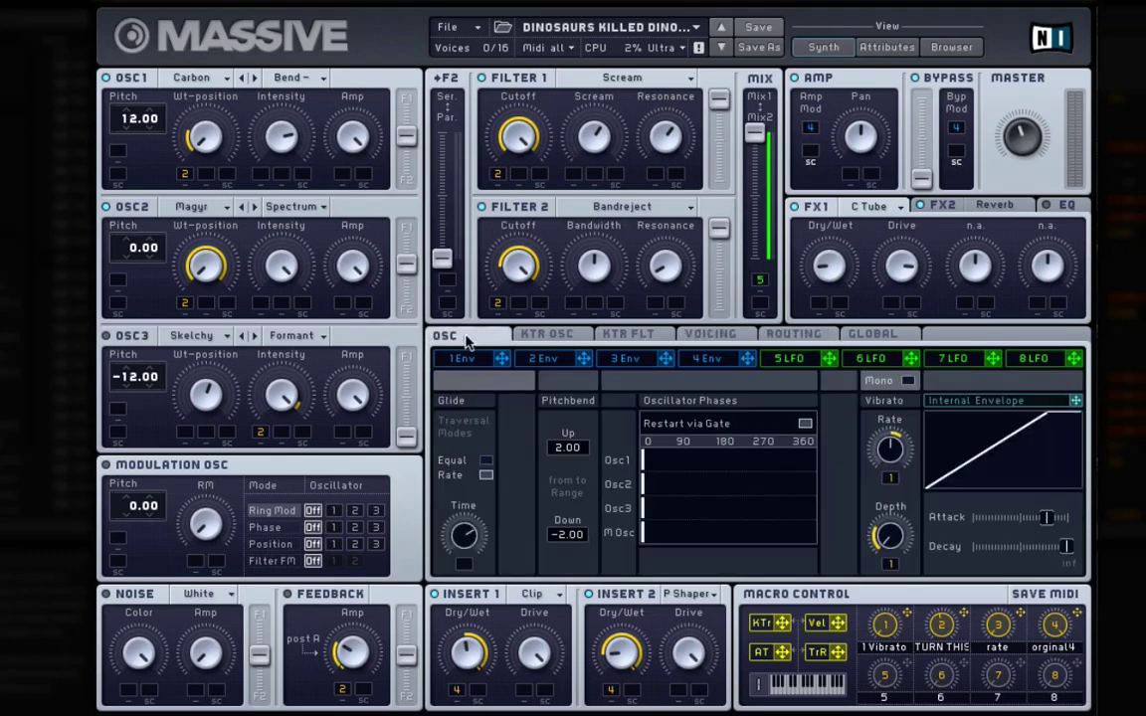
Review the effect types available for FX1 and FX2, keeping C Tube and Reverb.
{"action": "left_click", "coordinate": [864, 207]}
{"action": "left_click", "coordinate": [822, 245]}
{"action": "left_click", "coordinate": [1004, 204]}
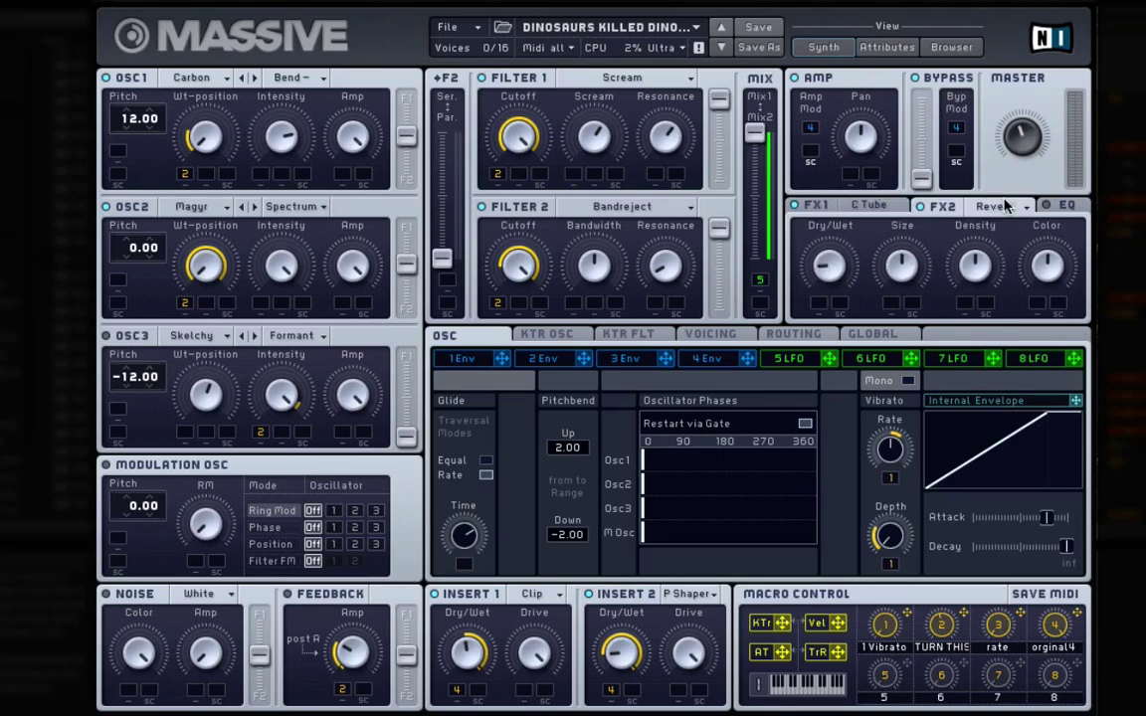
{"action": "left_click", "coordinate": [1005, 204]}
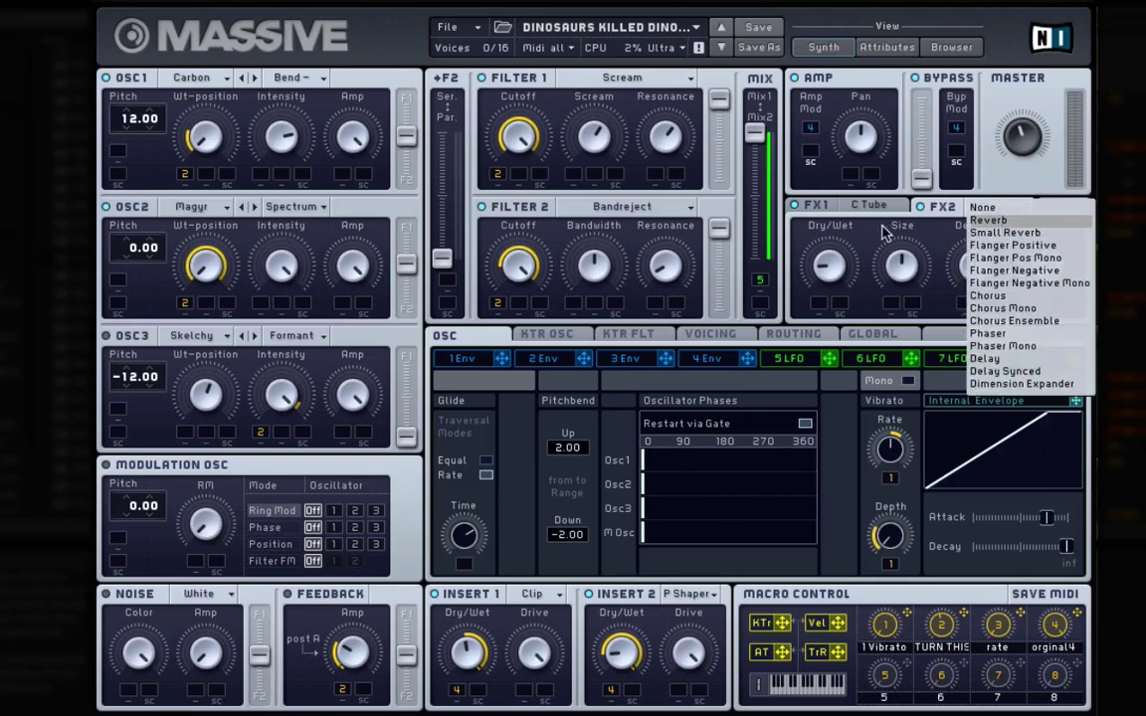
{"action": "left_click", "coordinate": [884, 232]}
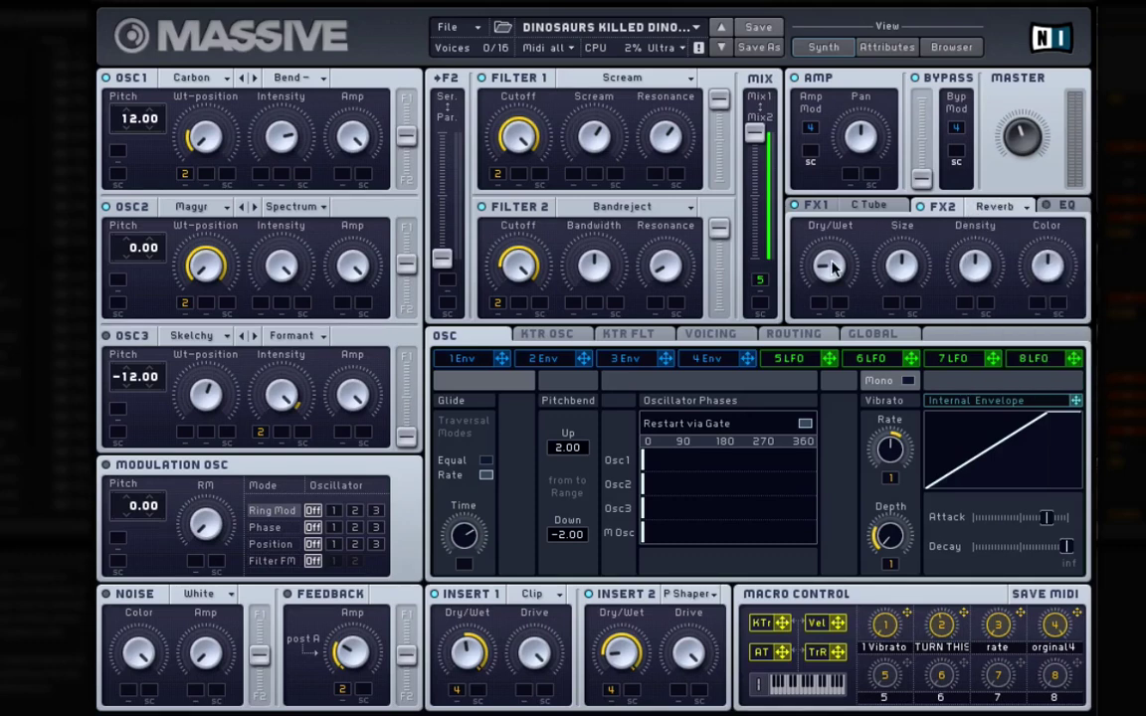